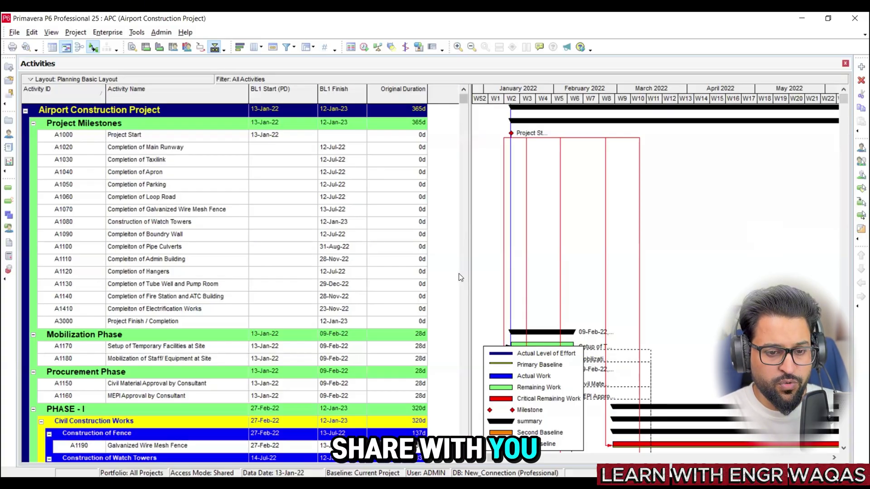
Step: Scroll through the Airport Project BOQ's Grand Summary sheet to review its items
scroll(466, 105, down, 5)
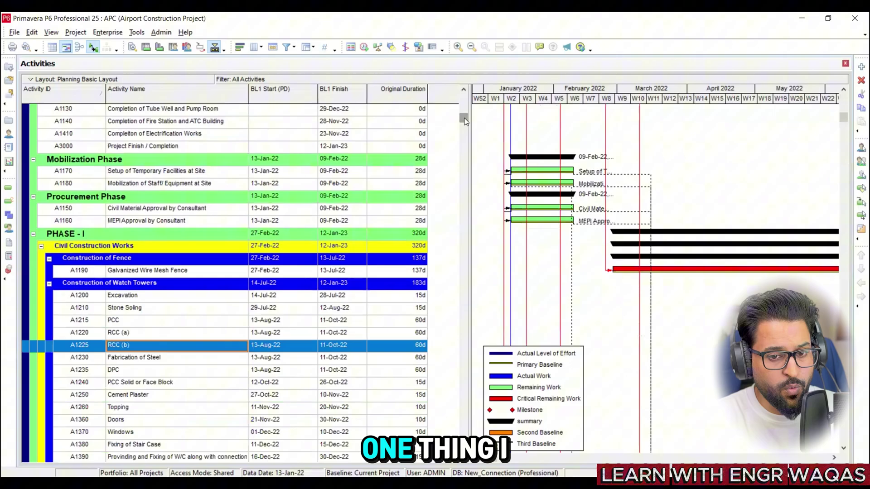
scroll(465, 104, up, 5)
scroll(464, 104, up, 1)
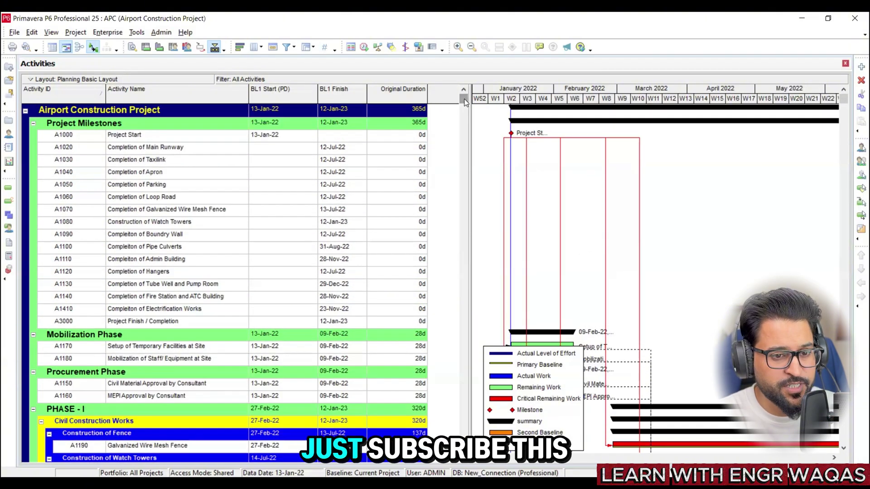
scroll(465, 103, down, 3)
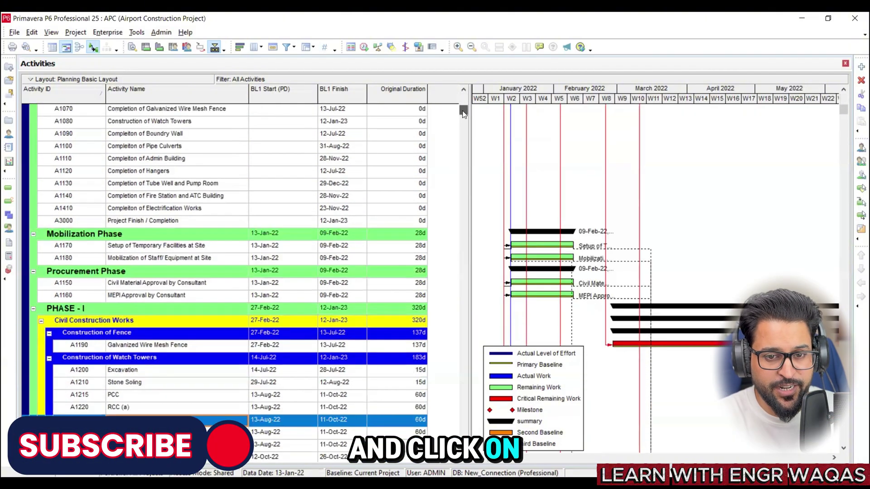
scroll(464, 103, up, 3)
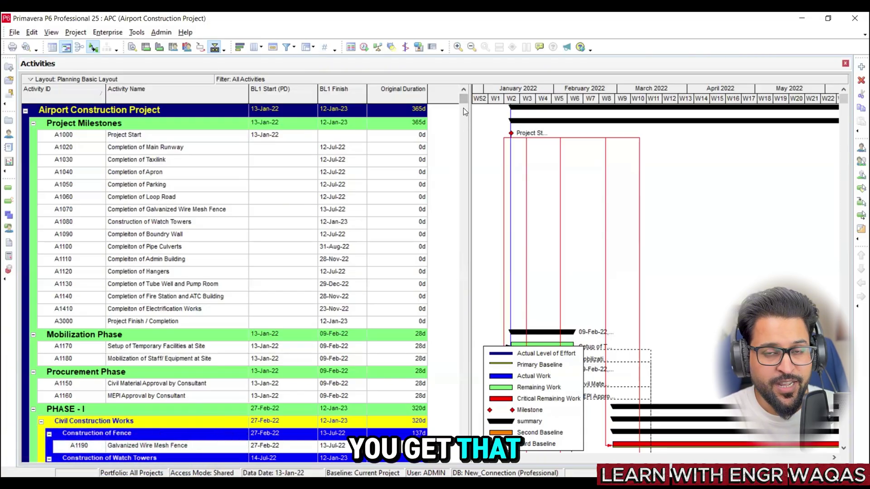
scroll(463, 103, down, 5)
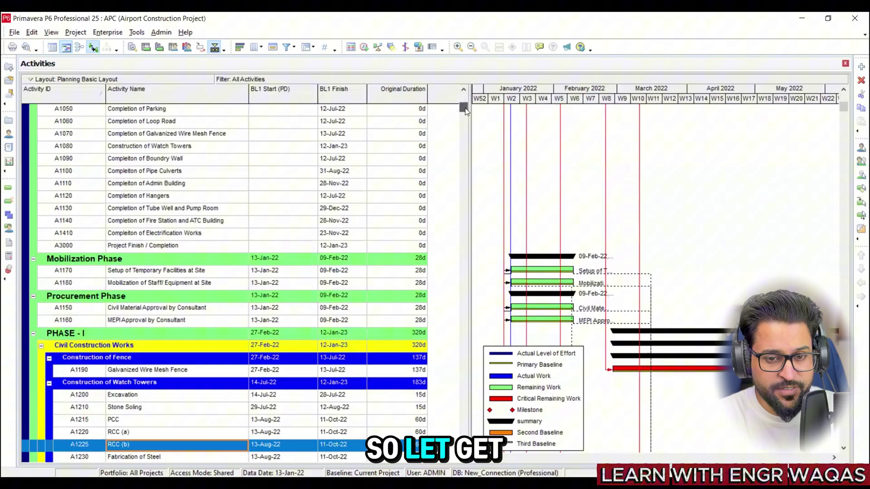
scroll(465, 104, up, 5)
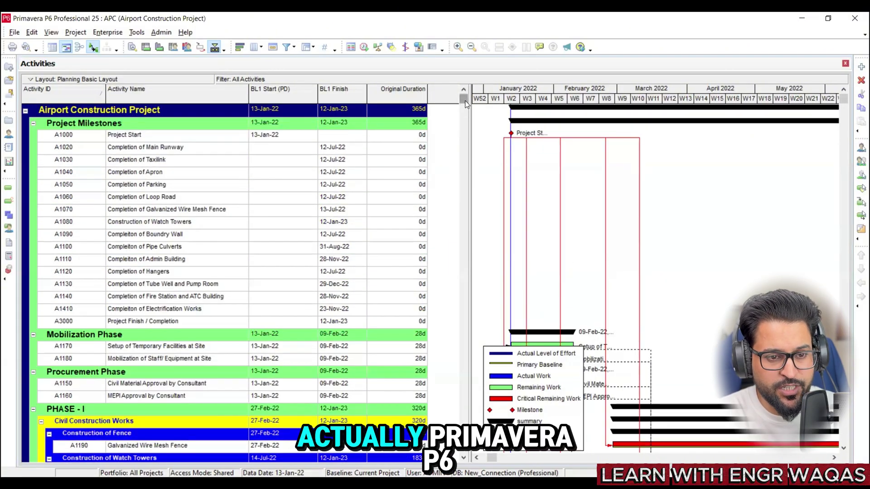
scroll(466, 104, down, 15)
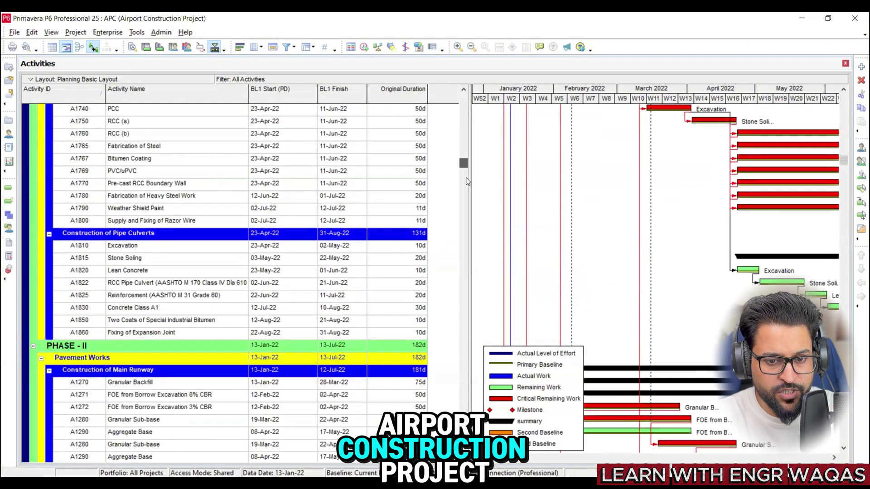
scroll(468, 127, up, 15)
scroll(371, 292, down, 4)
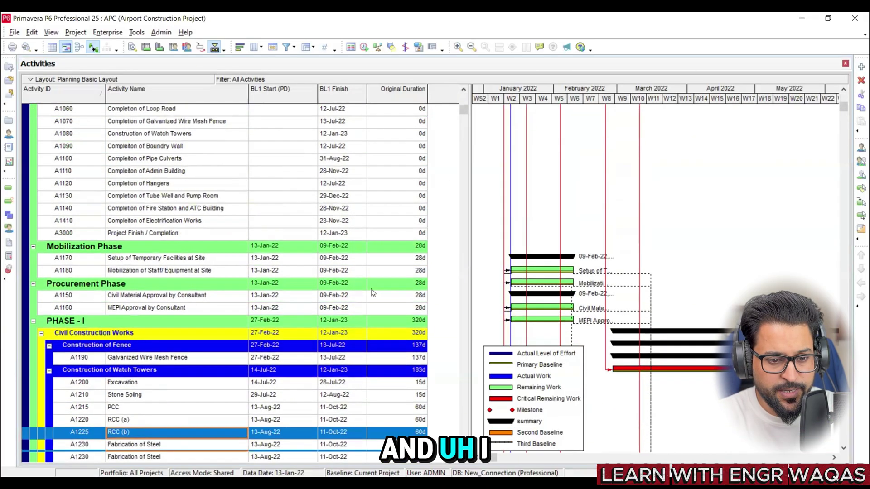
scroll(372, 293, down, 8)
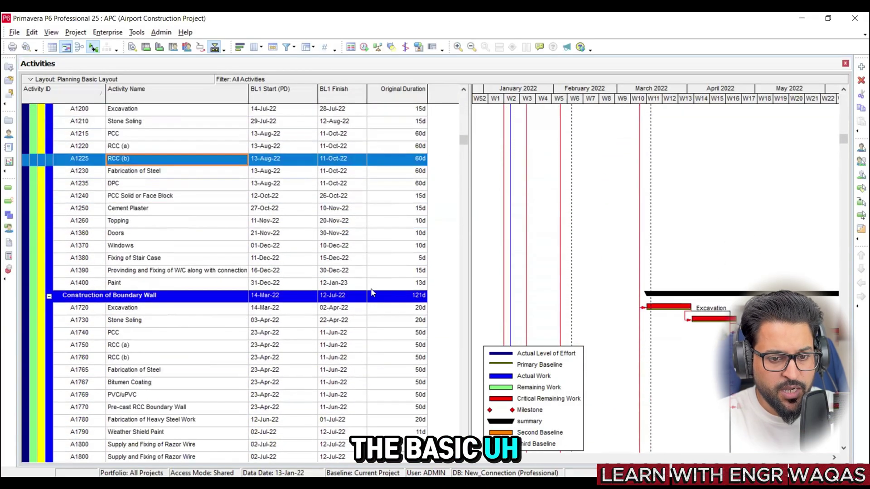
scroll(371, 293, down, 8)
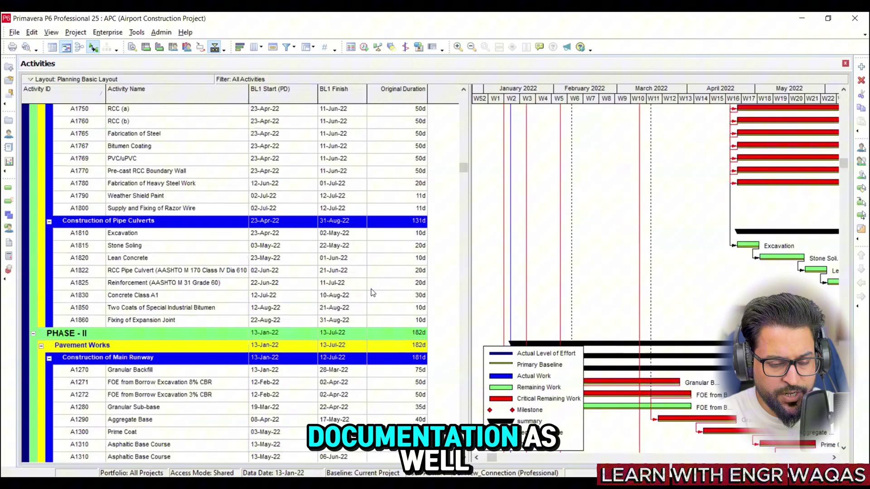
scroll(372, 293, down, 5)
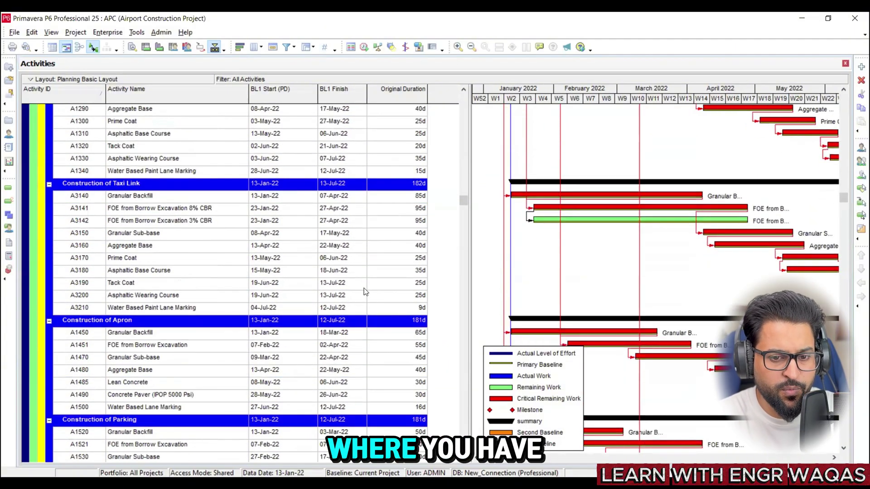
scroll(364, 290, down, 3)
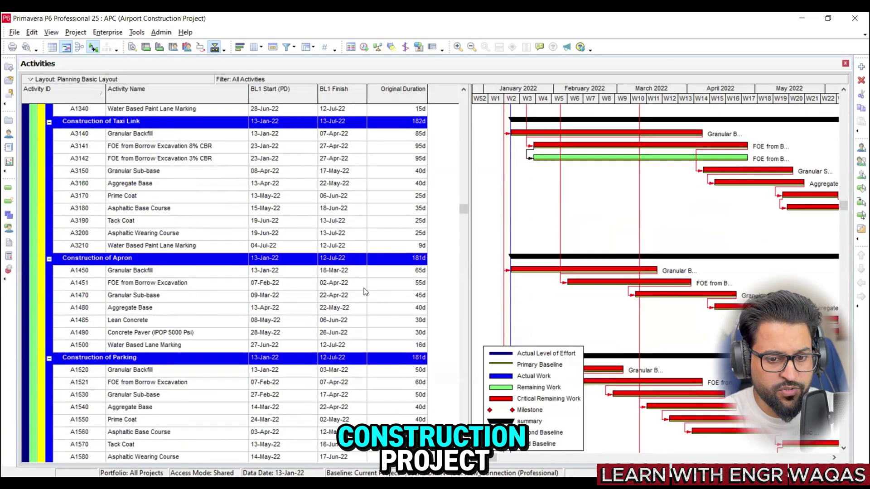
scroll(364, 291, down, 3)
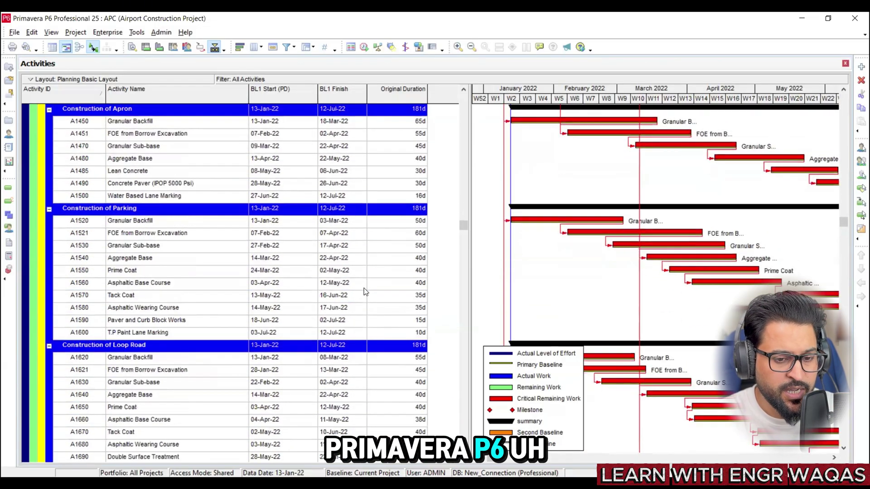
scroll(364, 290, down, 5)
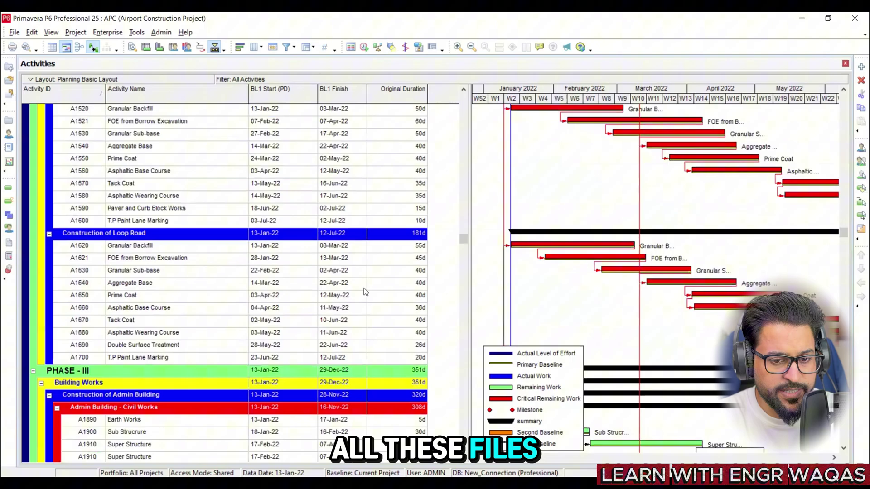
scroll(363, 289, down, 3)
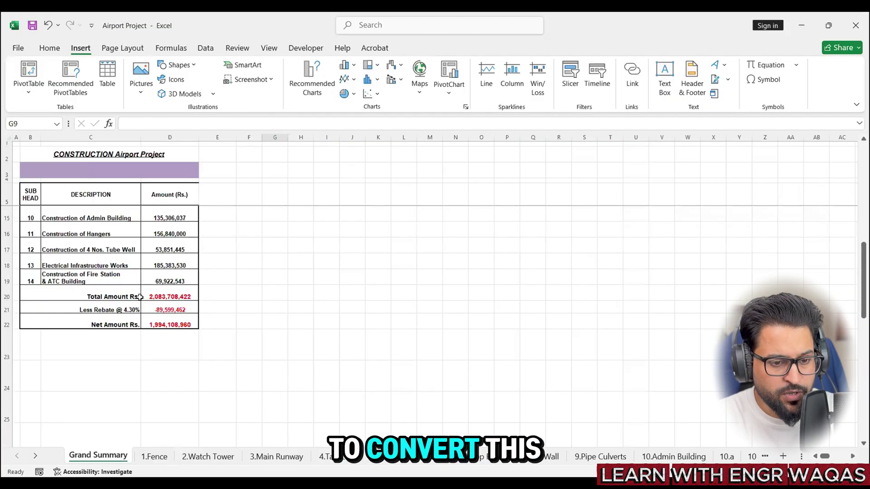
scroll(125, 363, up, 3)
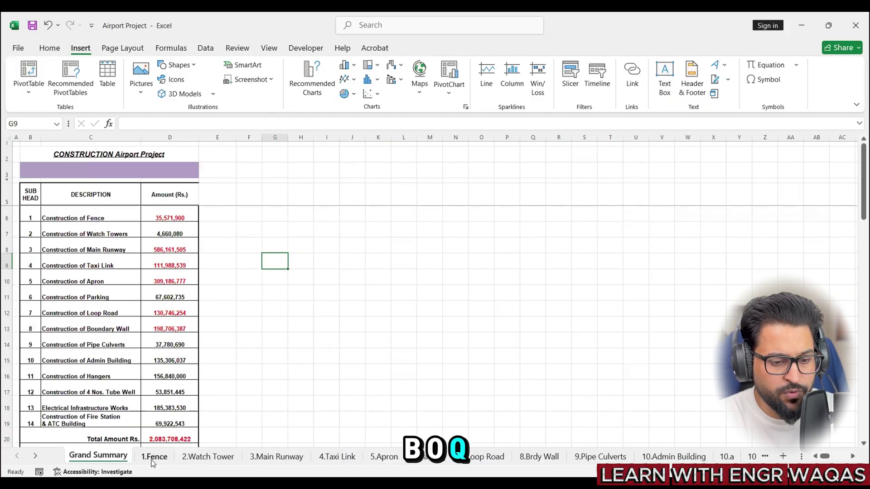
Step: Highlight each item from Construction of Fence down to Construction of Boundary Wall
click(103, 220)
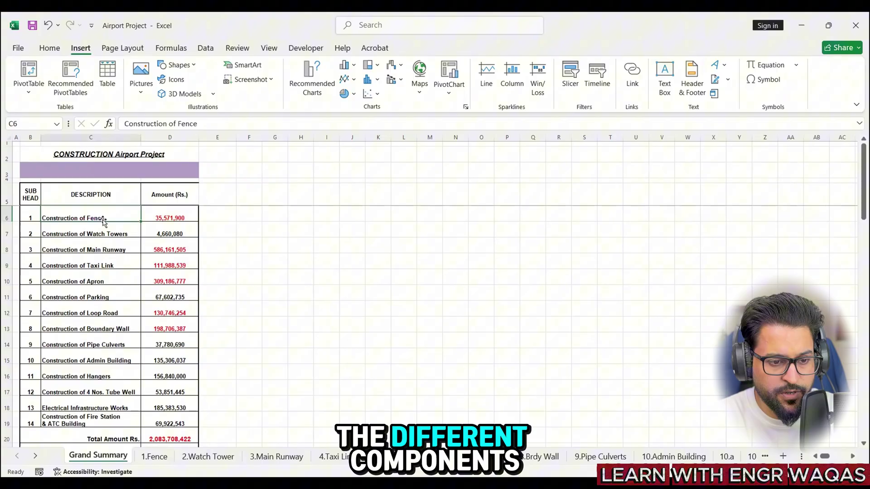
key(Down)
click(126, 244)
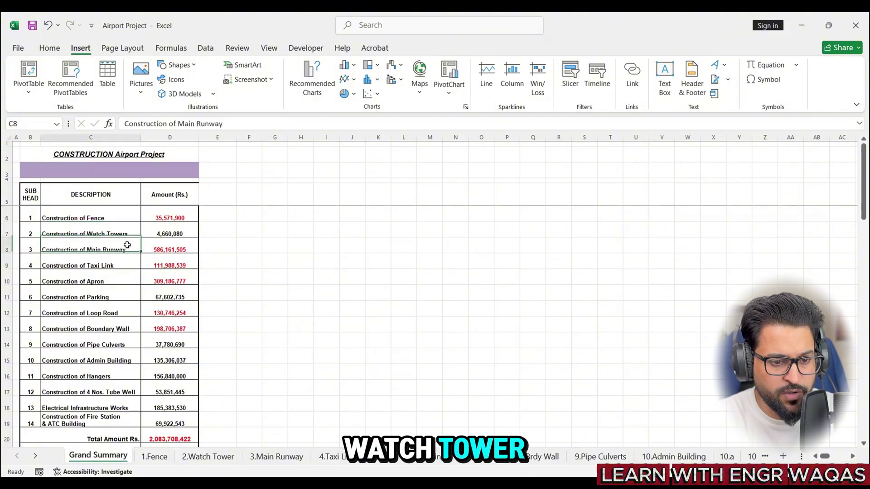
click(128, 266)
click(126, 278)
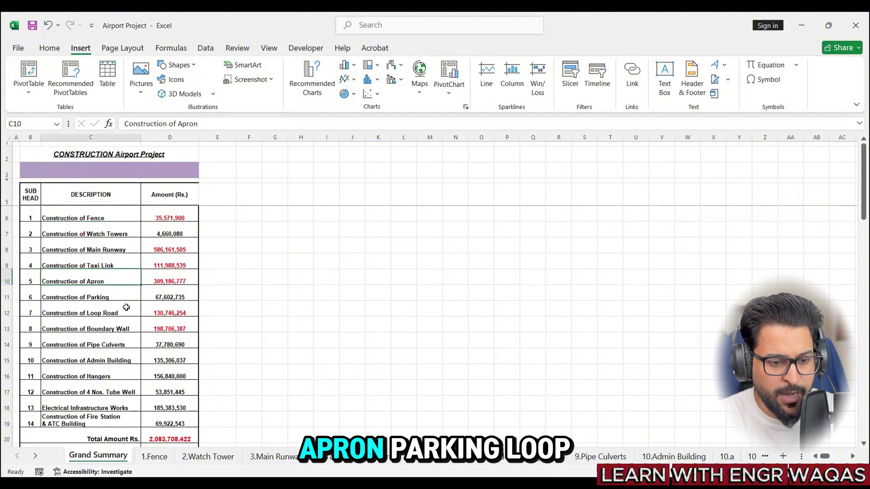
click(124, 297)
click(127, 310)
click(127, 326)
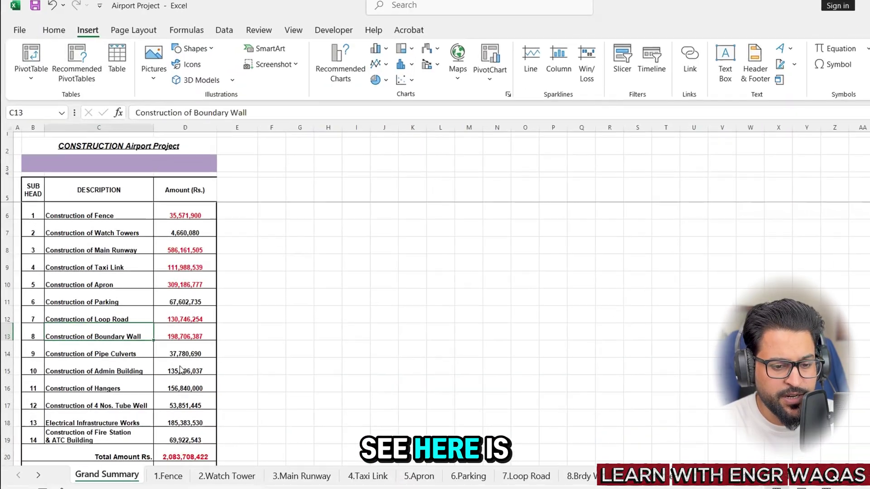
scroll(173, 317, down, 2)
Step: Check the Fence net amount formula and its precast posts, heavy steel, razor and barbed wire items
click(254, 433)
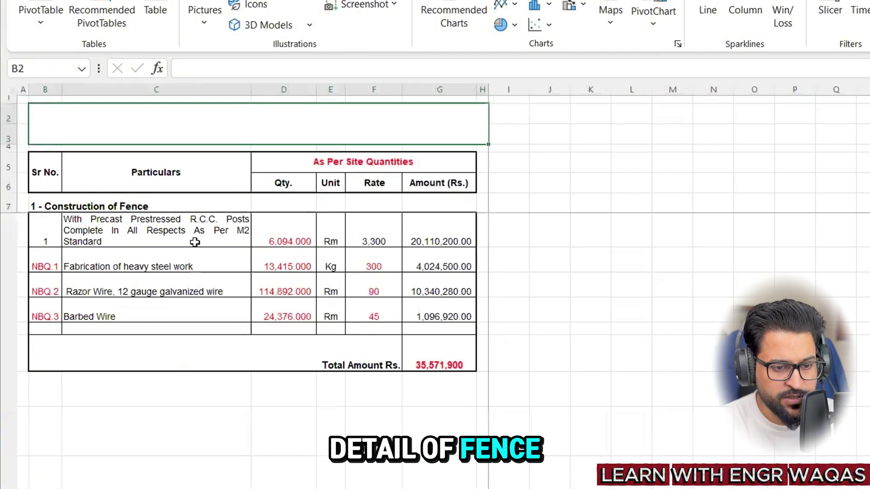
click(195, 242)
click(200, 268)
click(199, 292)
click(199, 315)
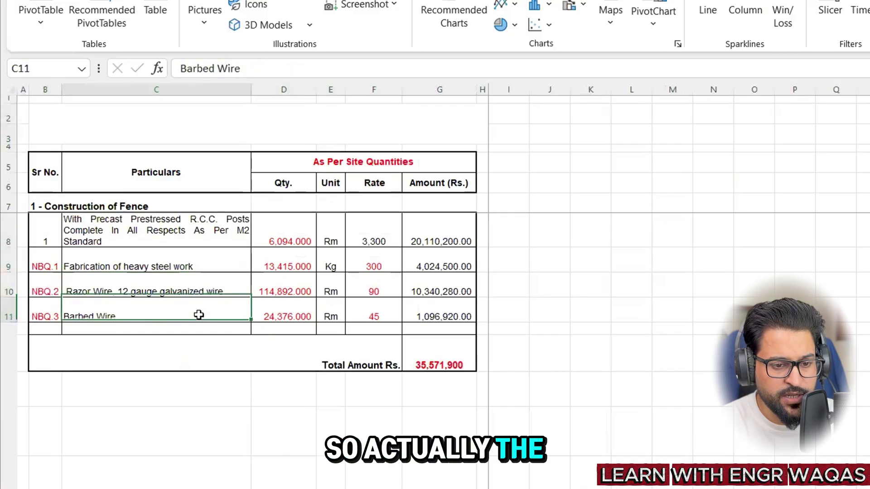
click(199, 173)
click(199, 231)
click(195, 266)
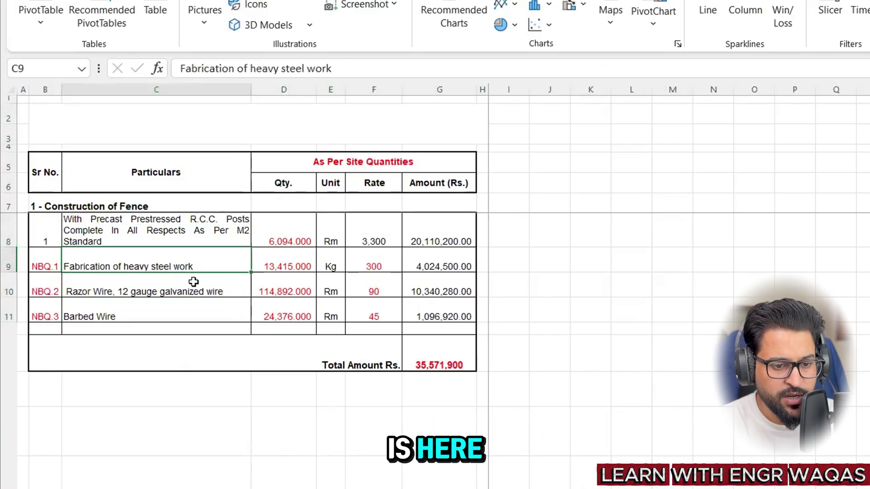
click(194, 282)
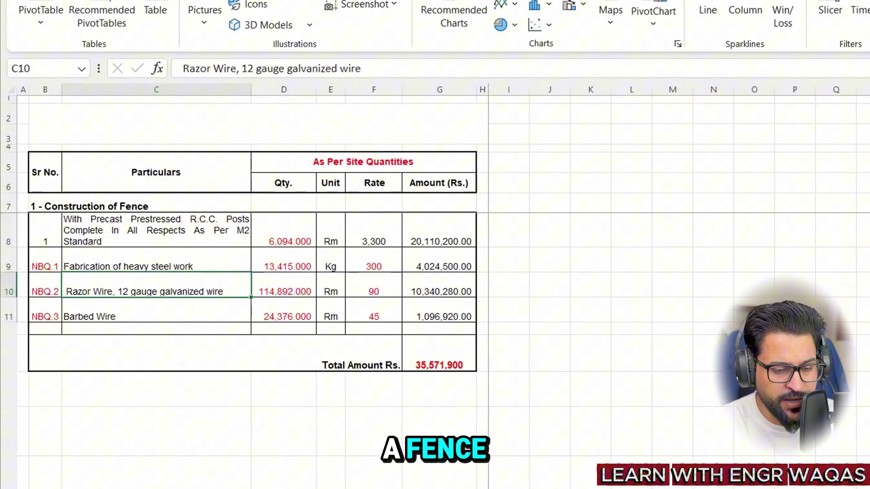
click(172, 266)
click(175, 229)
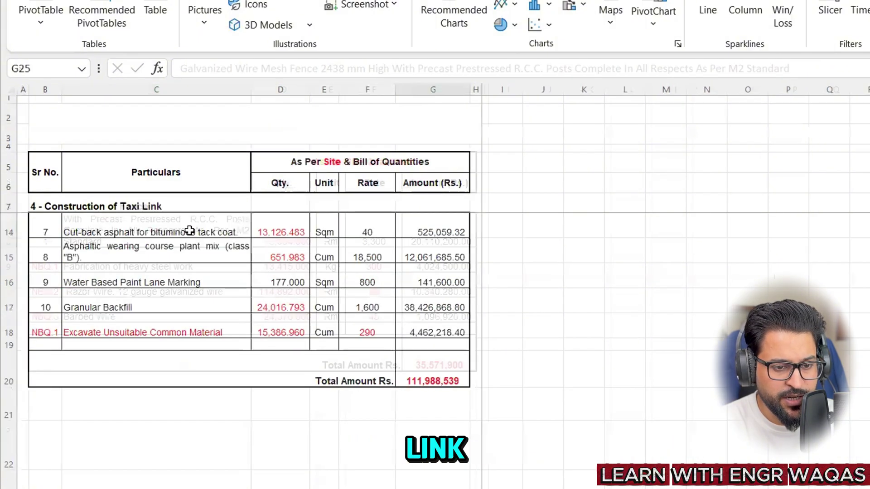
Step: On the 4.Taxi Link sheet, review items from the 8% CBR embankment to Granular Backfill
scroll(189, 231, up, 2)
click(186, 244)
click(184, 313)
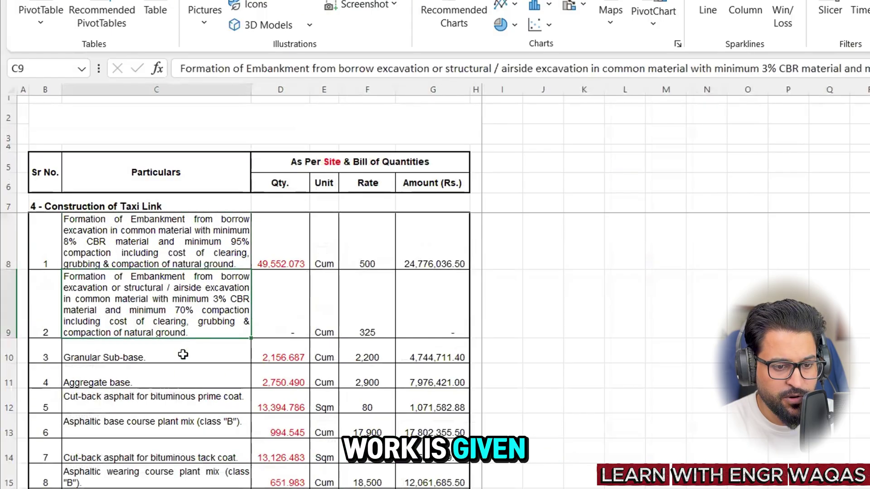
click(183, 354)
click(192, 376)
scroll(192, 377, down, 2)
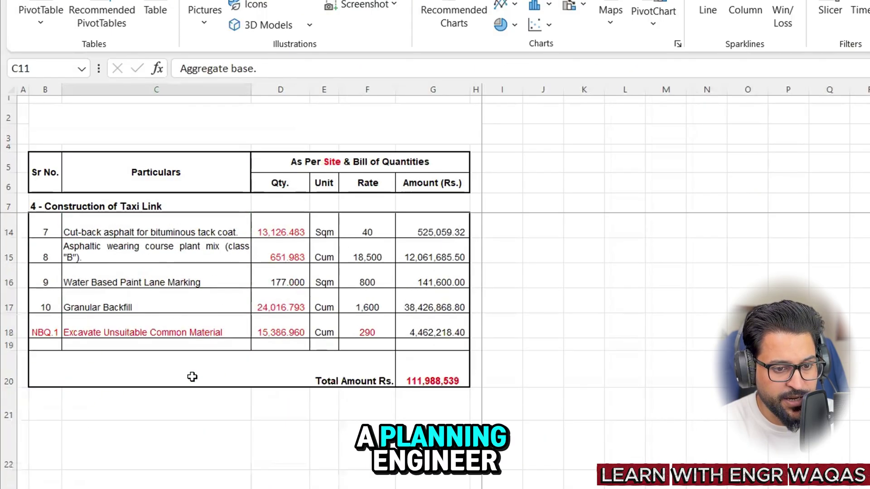
click(219, 338)
click(215, 308)
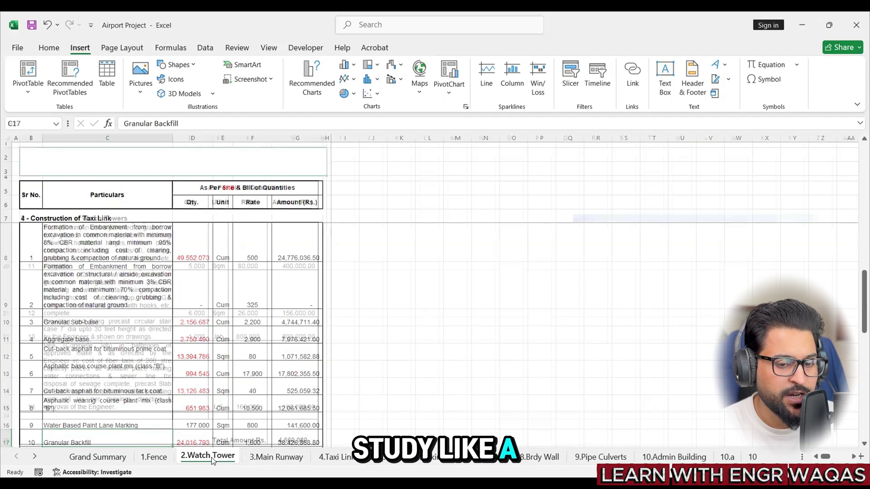
Step: Open the 2.Watch Tower BOQ sheet, then scroll P6 to the Construction of Watch Towers activities
click(209, 457)
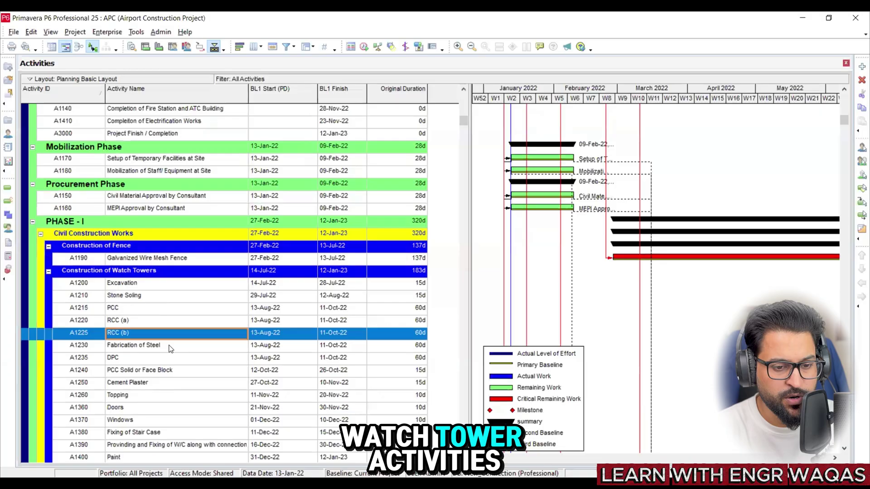
scroll(170, 349, down, 3)
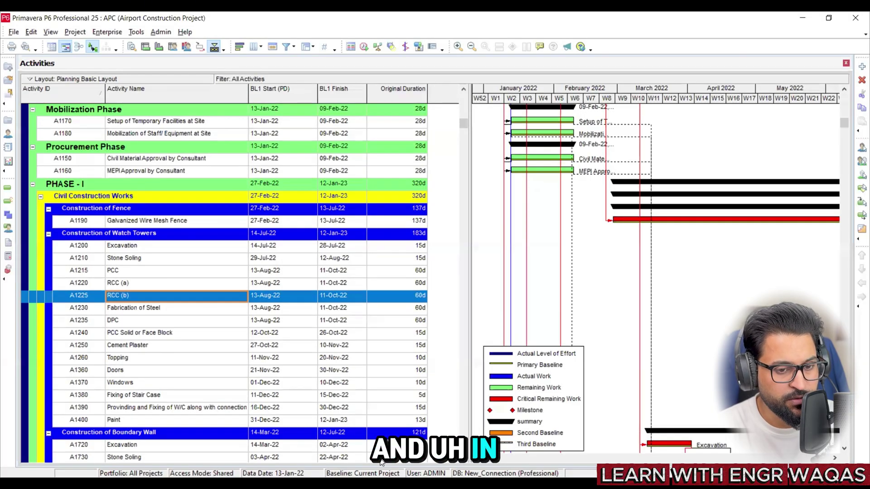
Step: Enlarge the watch tower photo and place it to the right of the BOQ table
key(alt+Tab)
click(661, 241)
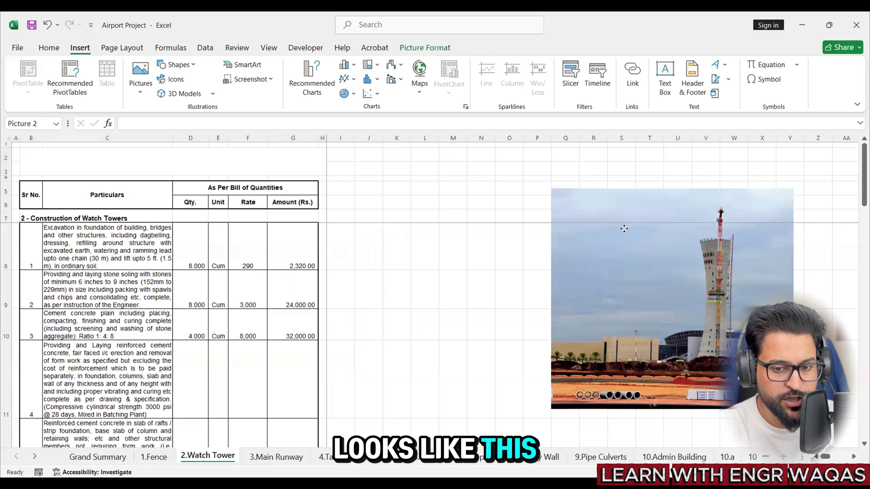
drag(624, 229, 561, 228)
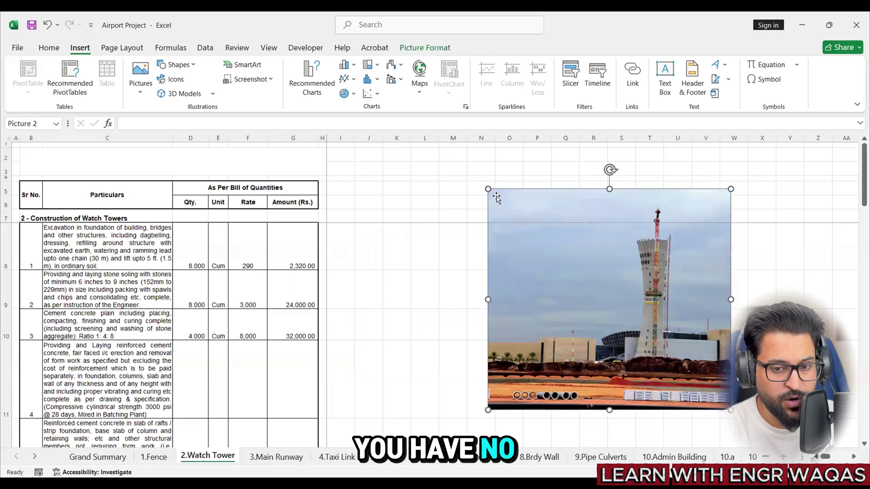
drag(489, 189, 470, 235)
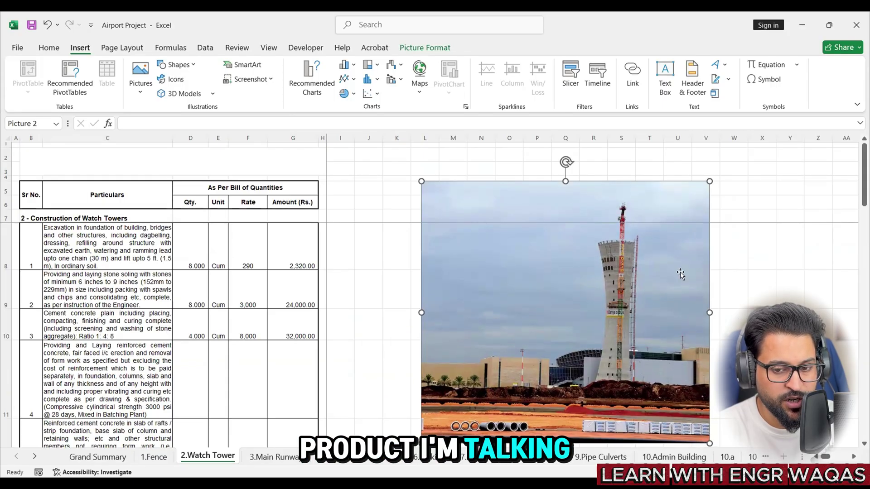
drag(457, 240, 493, 250)
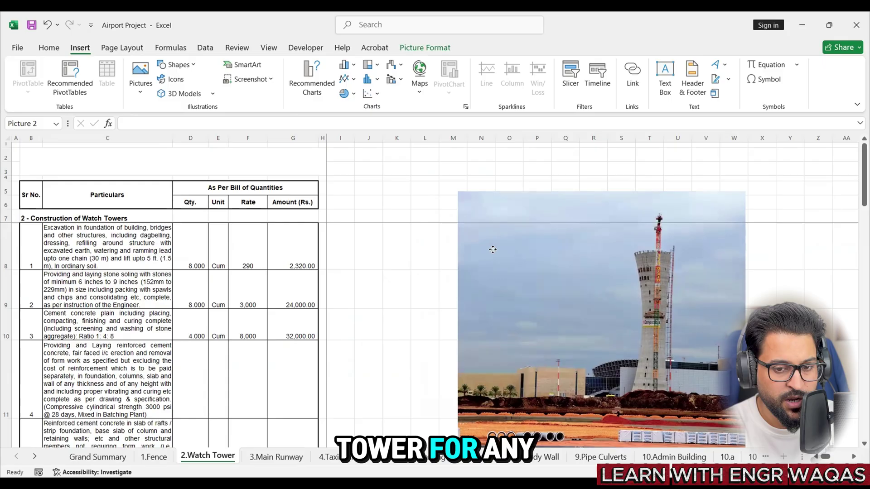
click(369, 247)
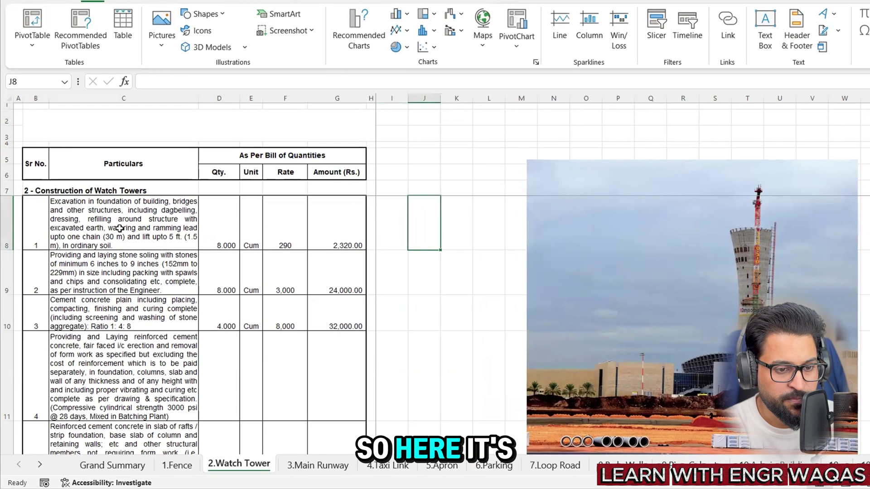
Step: Review the Particulars, Qty. and Unit columns for the excavation item, unit Cum
click(90, 235)
click(90, 180)
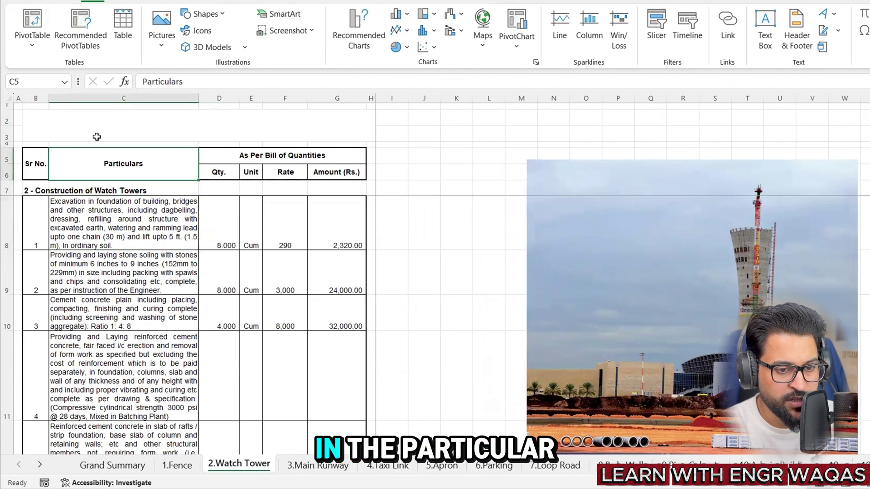
click(101, 98)
click(129, 211)
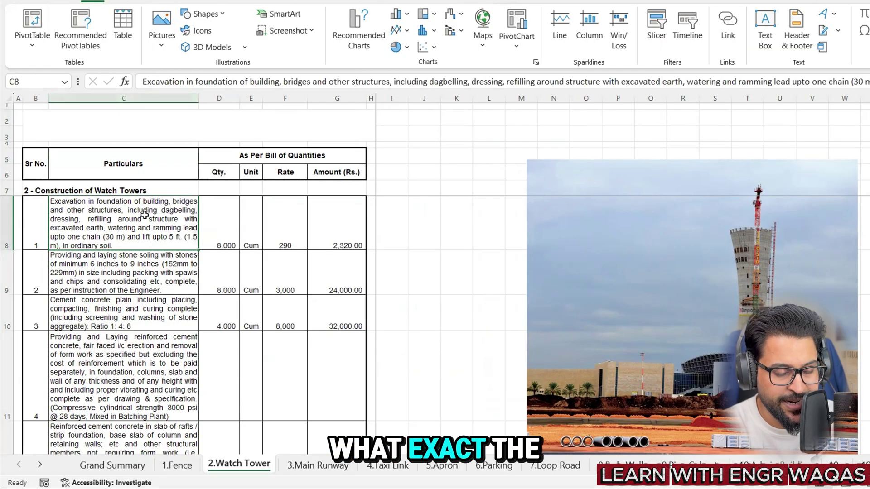
click(227, 93)
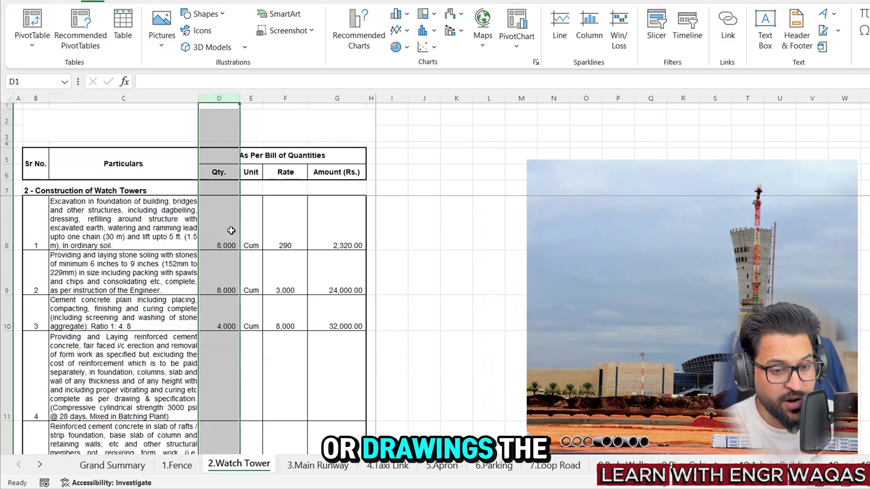
click(251, 98)
click(252, 228)
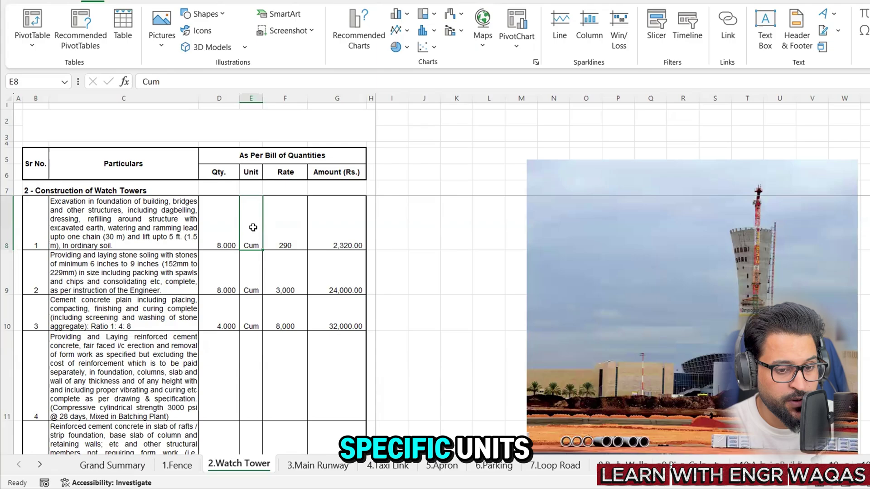
click(118, 231)
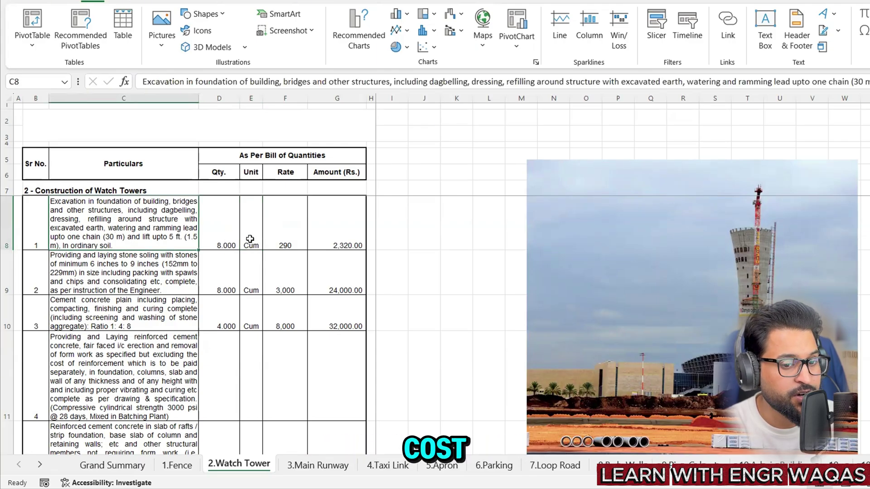
Step: Check the excavation quantity of 8, rate of 290 and how its amount is calculated
click(292, 238)
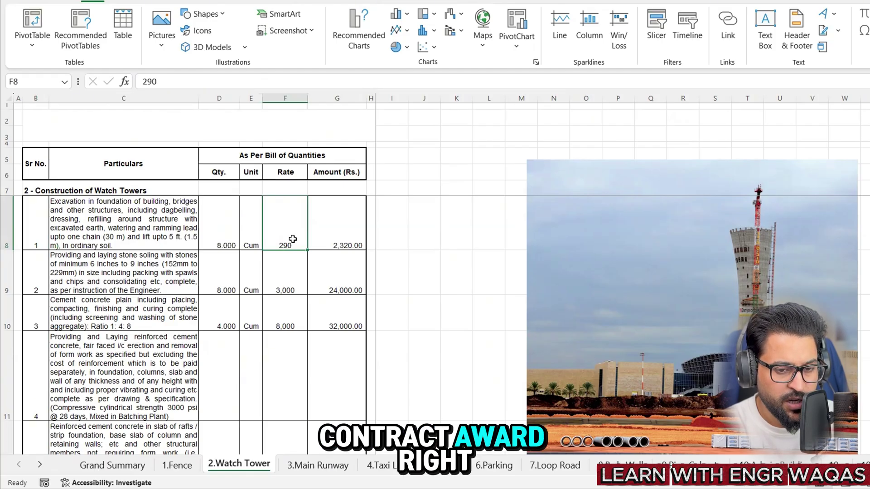
click(249, 240)
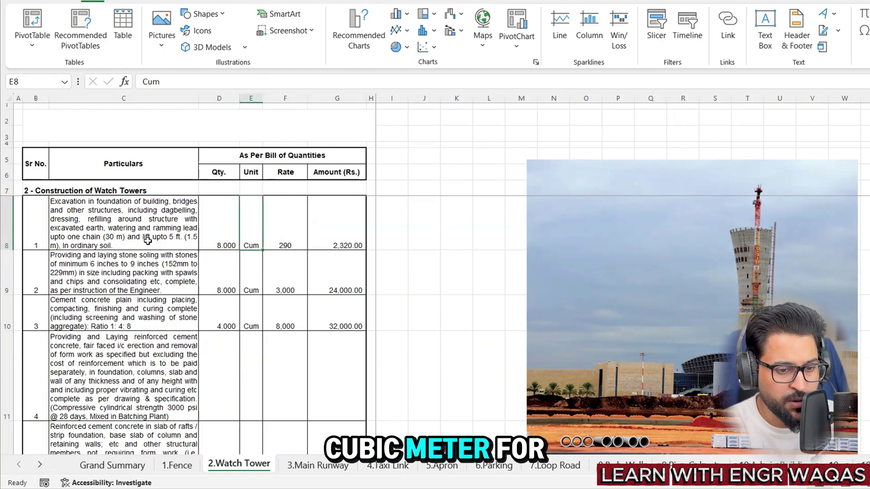
click(135, 239)
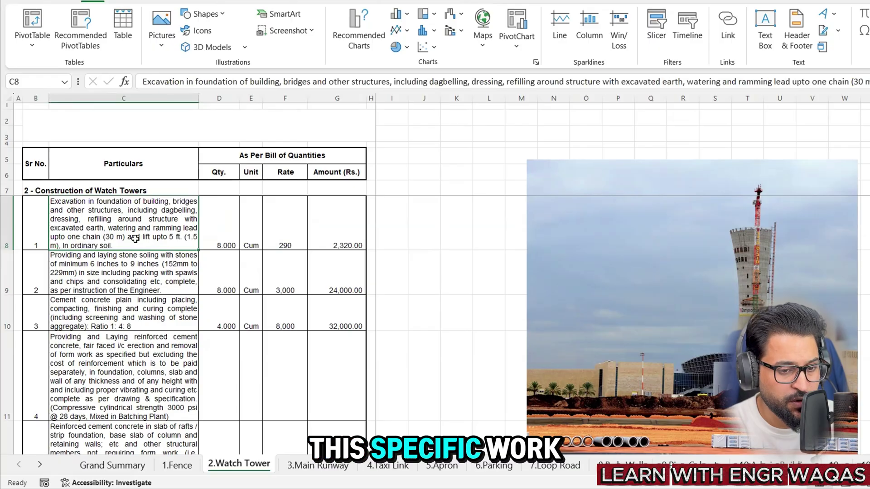
click(279, 239)
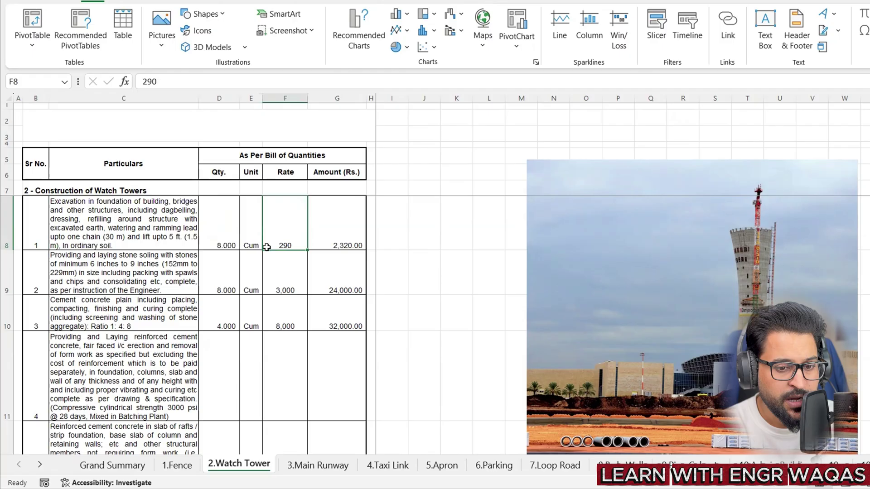
click(216, 238)
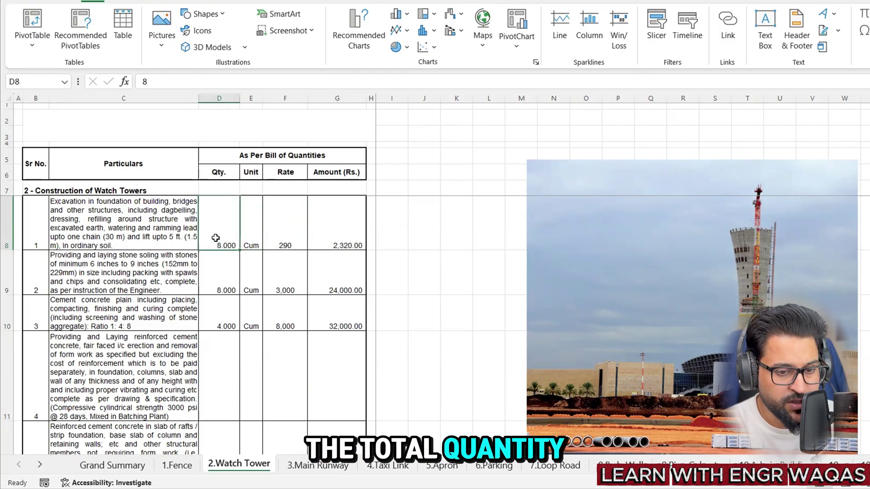
click(289, 230)
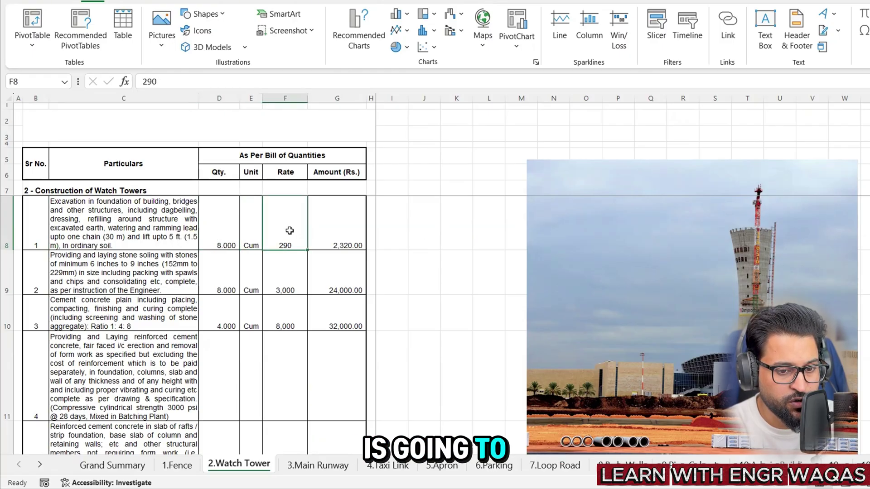
click(334, 231)
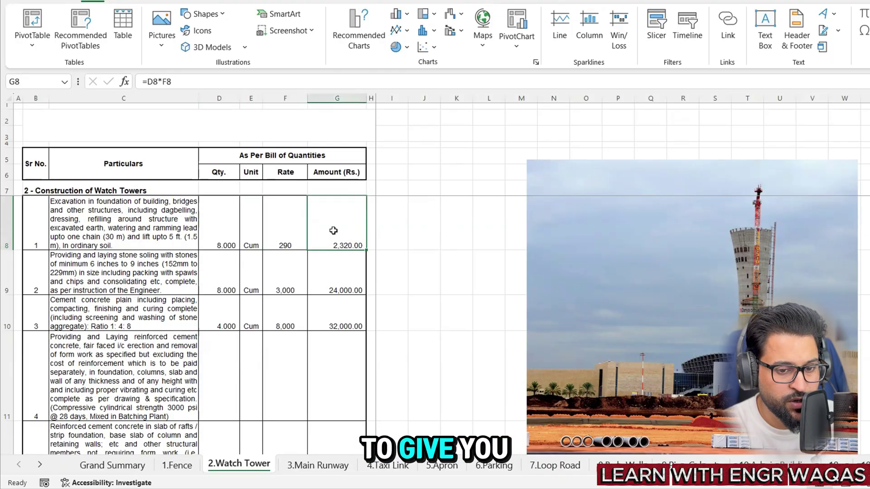
Step: Inspect the Total Amount formula, then return to the excavation item description
scroll(334, 230, down, 5)
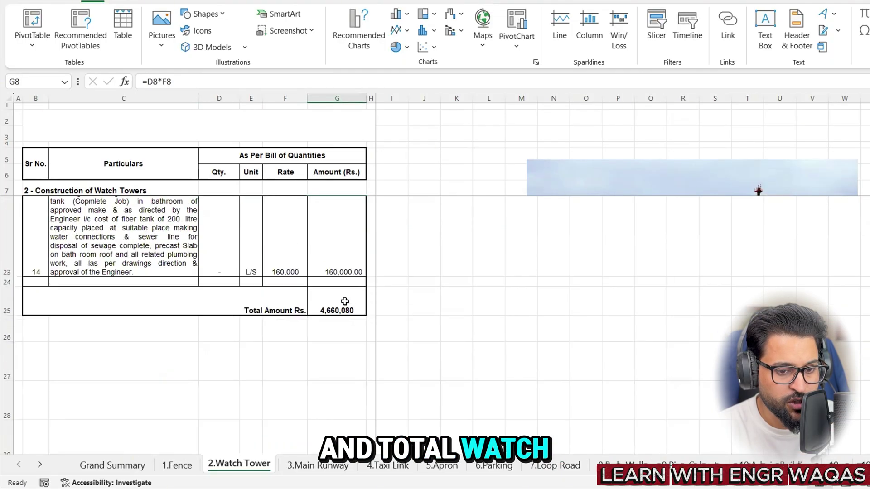
click(347, 308)
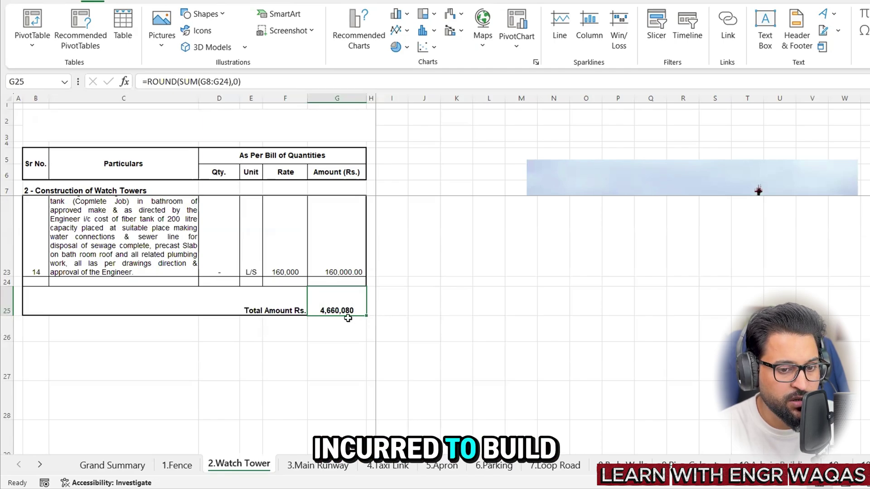
scroll(347, 318, up, 2)
scroll(348, 318, up, 1)
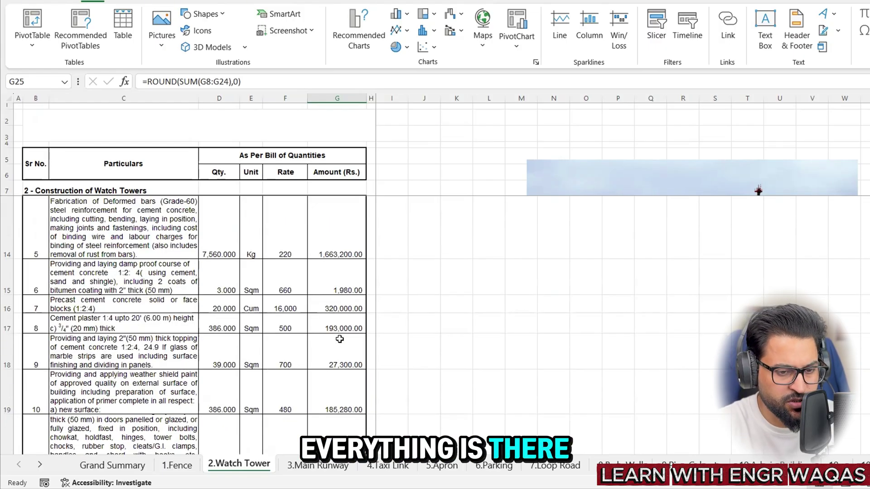
scroll(339, 339, up, 1)
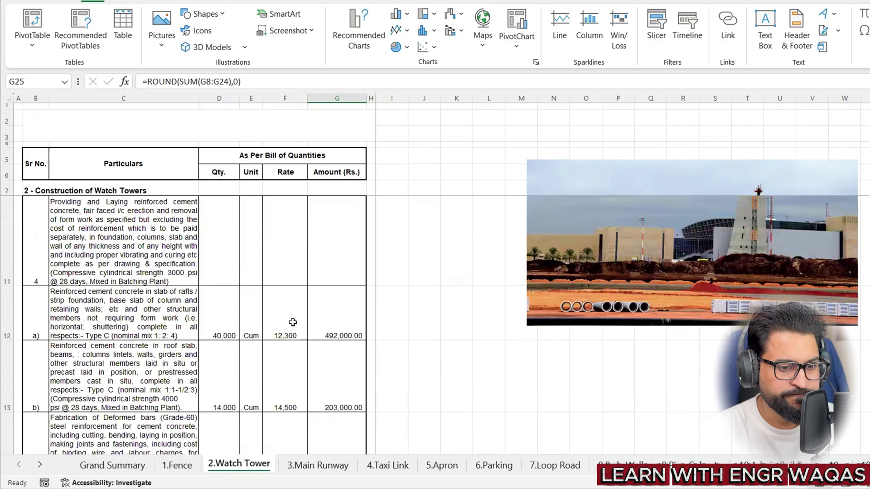
scroll(293, 322, up, 1)
click(139, 223)
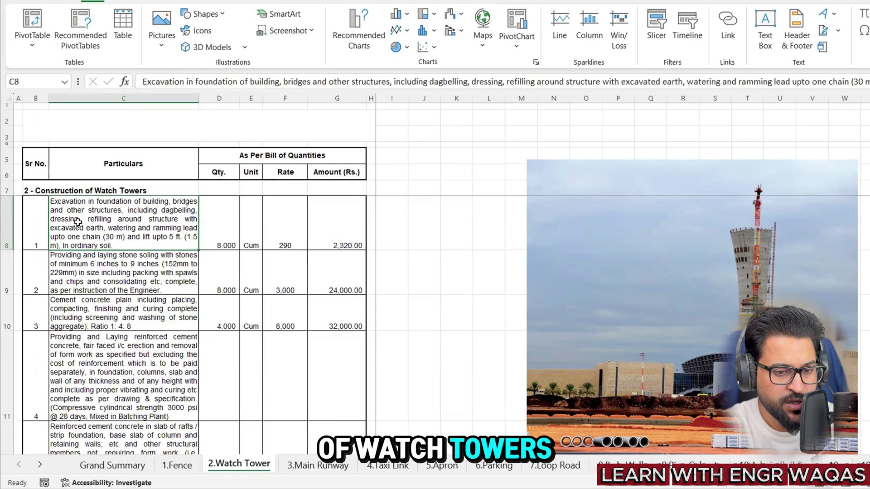
click(219, 231)
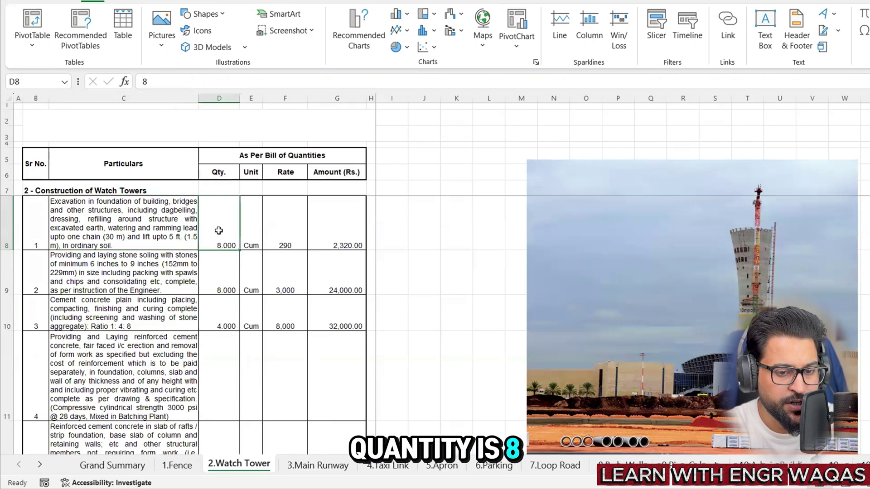
click(100, 283)
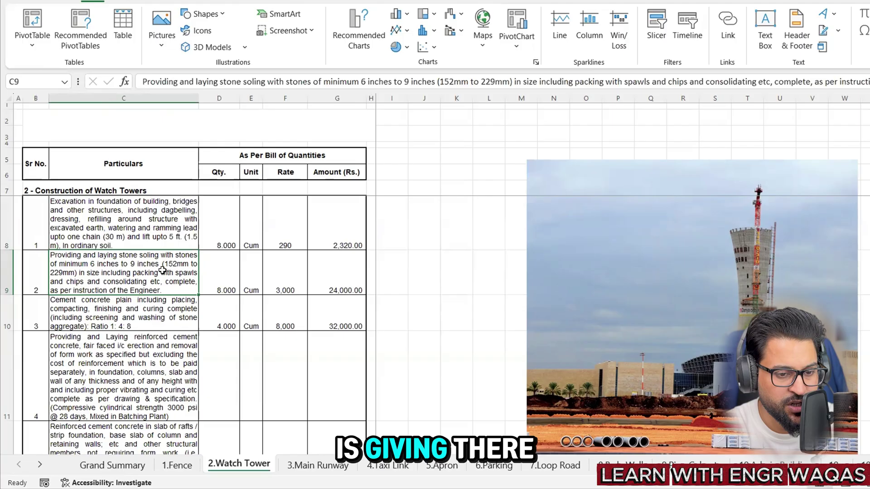
click(154, 308)
click(153, 350)
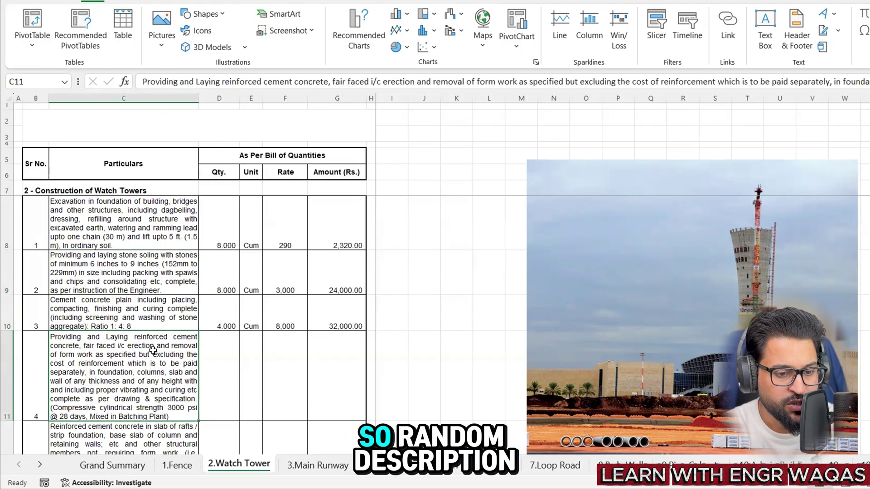
scroll(154, 344, down, 1)
click(162, 301)
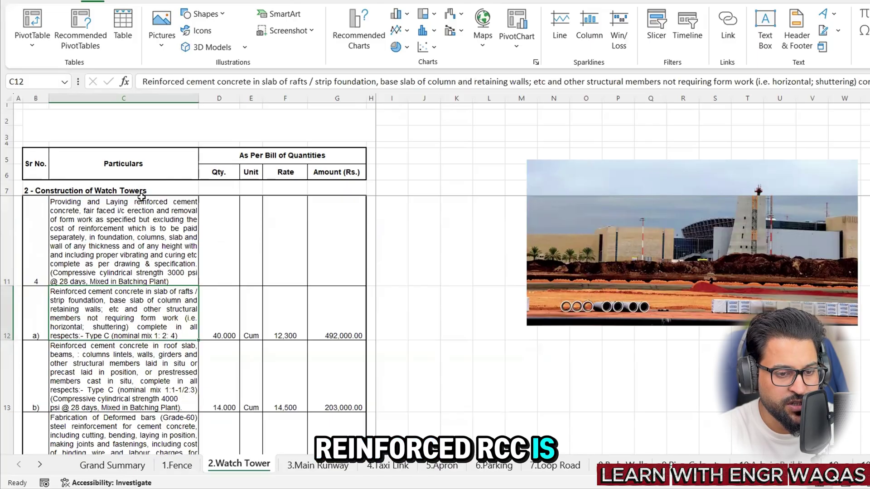
click(170, 231)
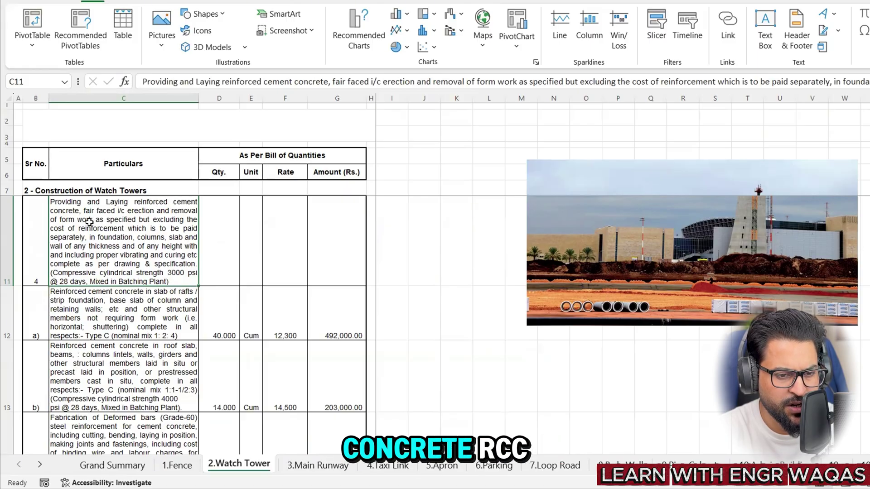
click(123, 320)
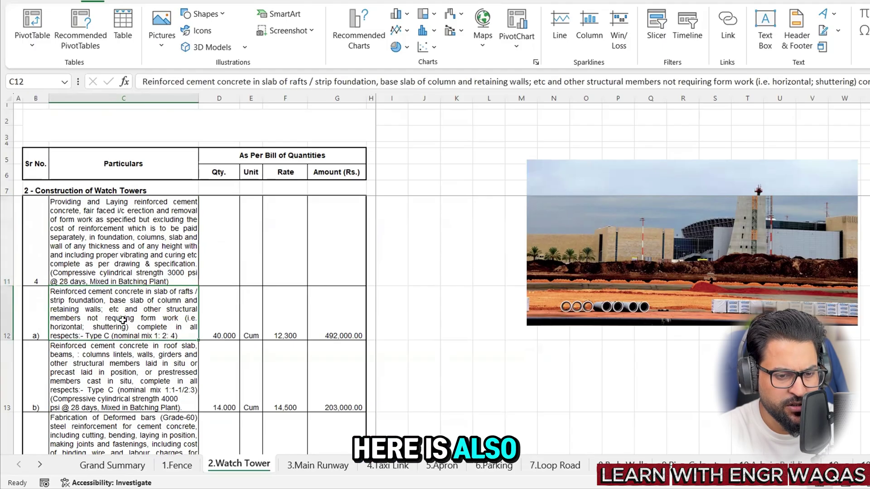
click(132, 351)
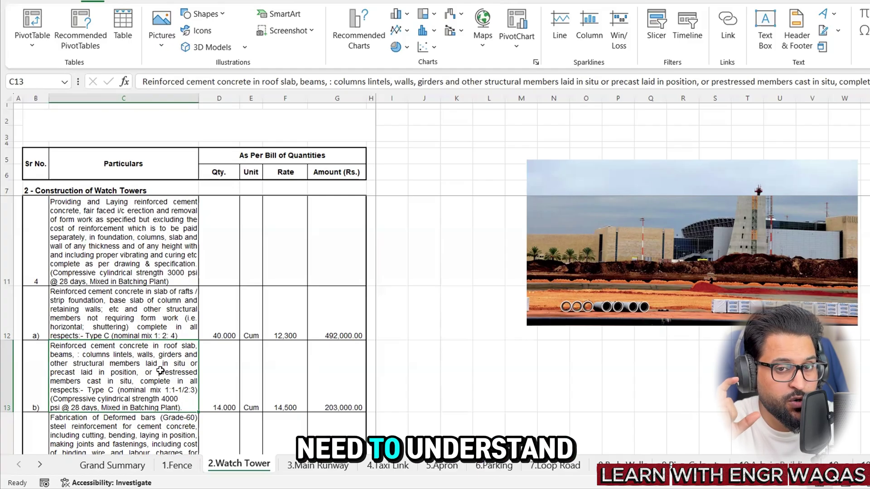
click(222, 399)
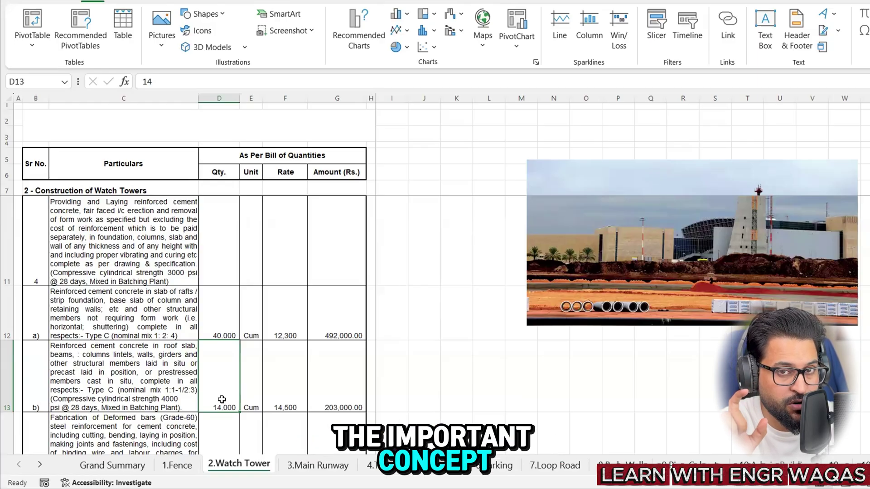
scroll(222, 399, down, 1)
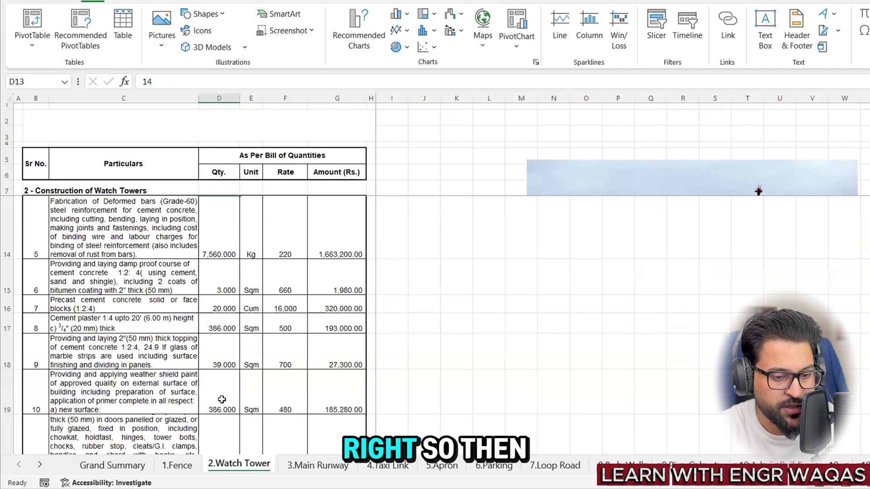
scroll(164, 292, up, 1)
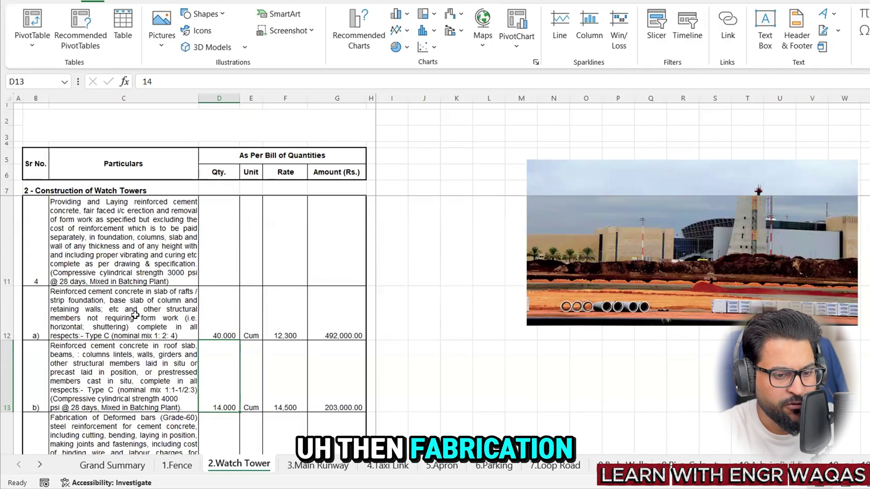
click(126, 430)
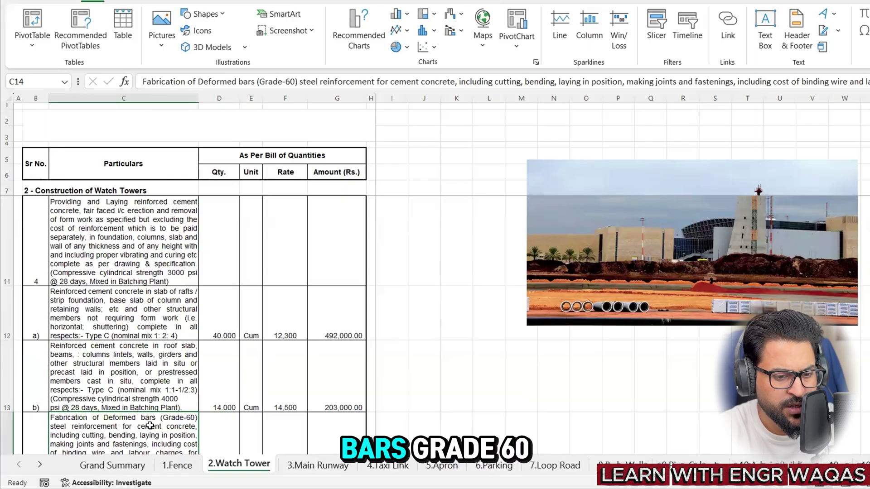
scroll(150, 426, down, 1)
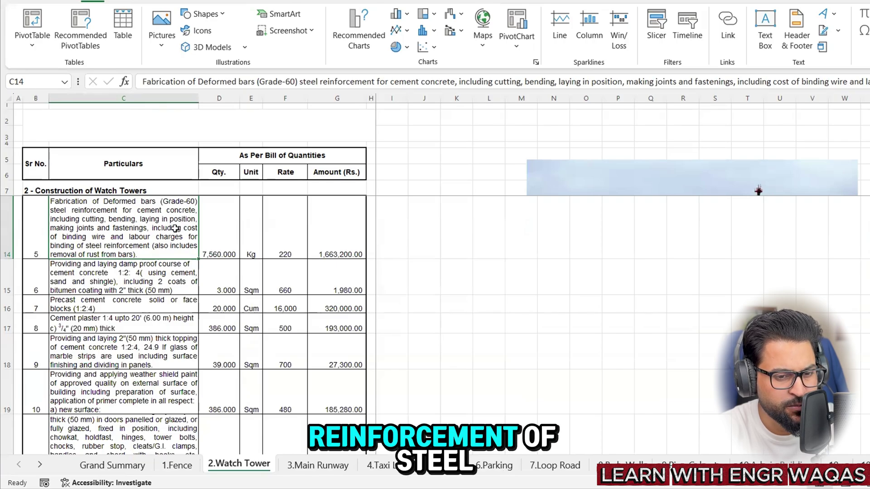
click(224, 240)
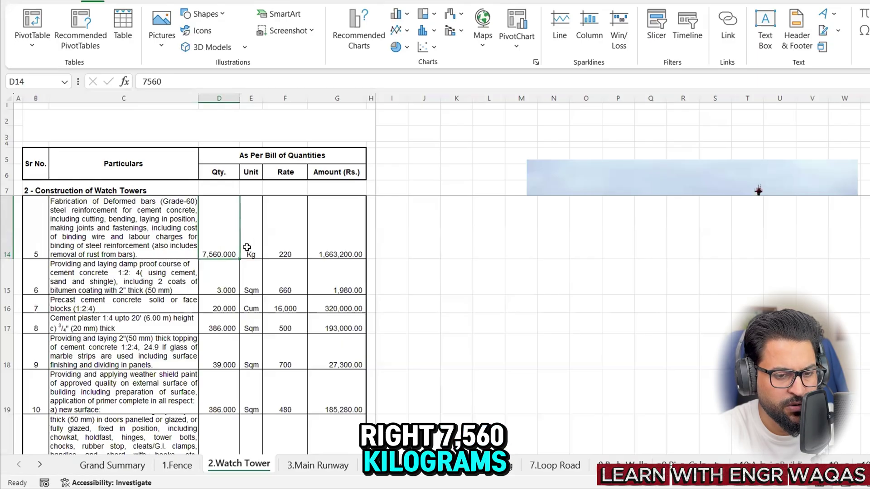
key(Right)
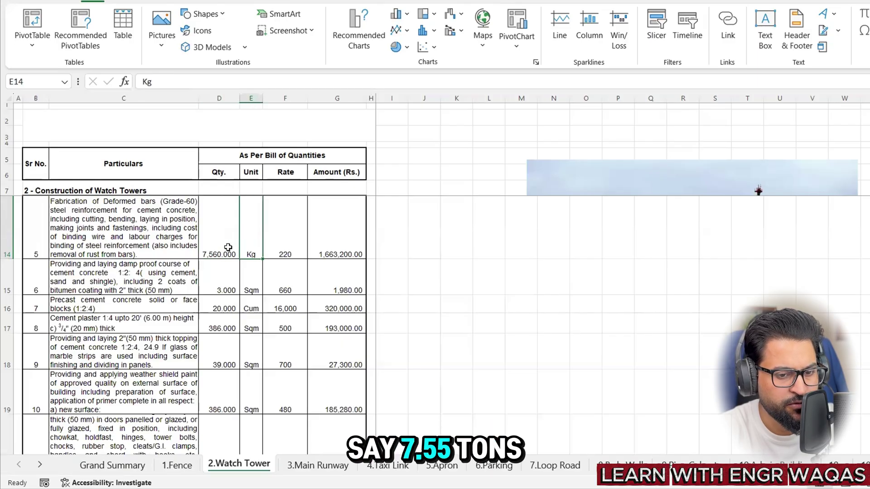
click(78, 275)
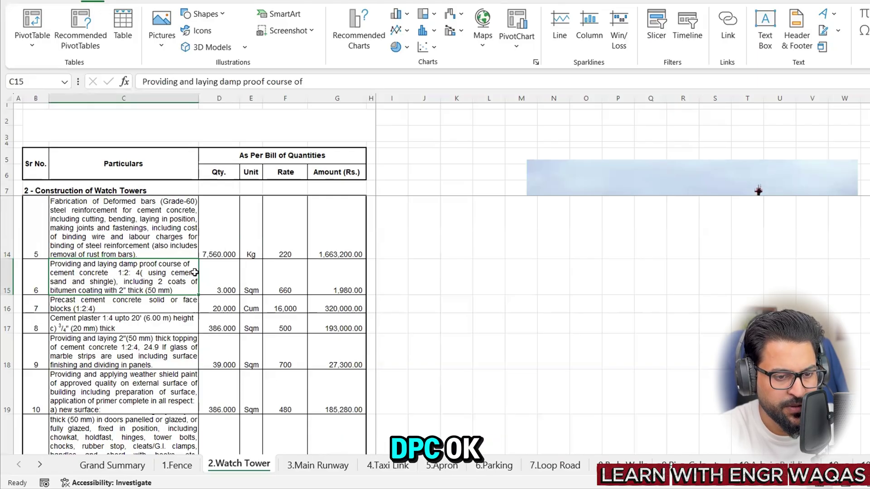
click(143, 311)
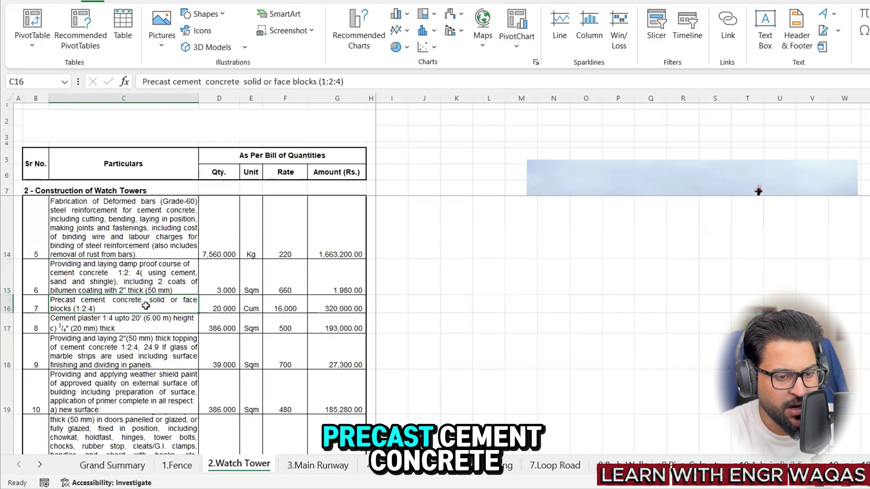
click(130, 324)
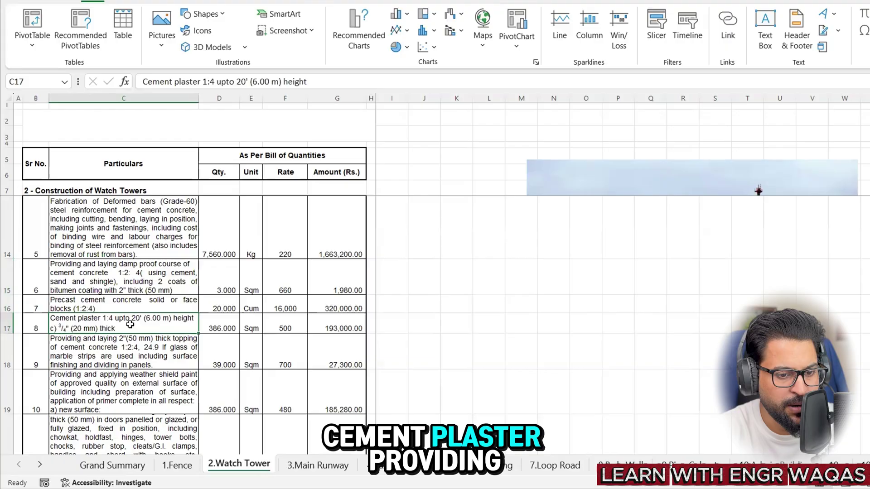
click(124, 349)
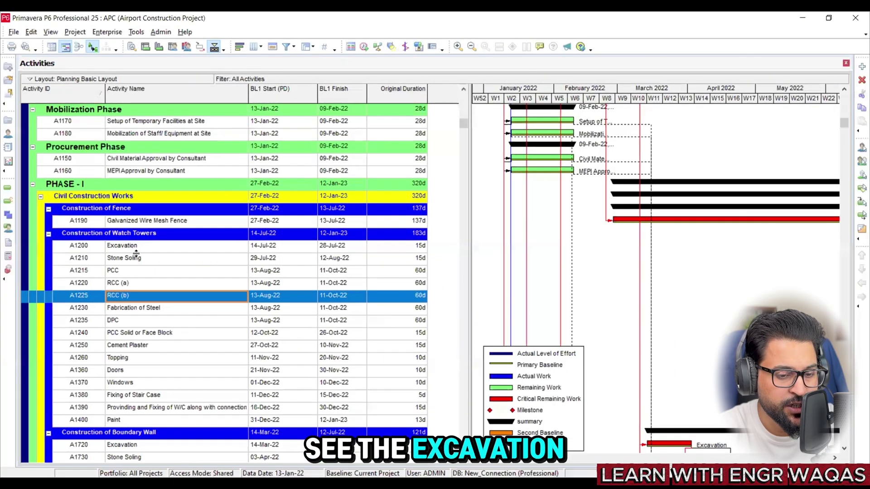
Step: Highlight the Excavation, Stone Soling and Paint activities under Construction of Watch Towers
click(131, 247)
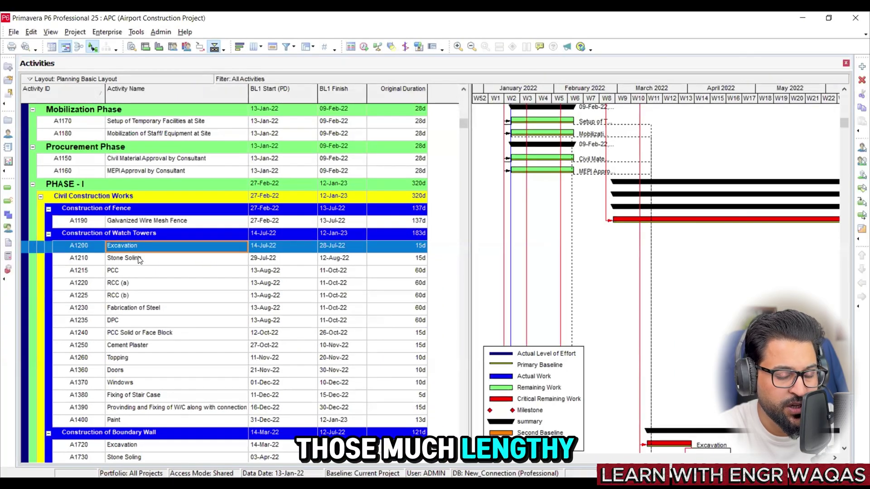
click(139, 259)
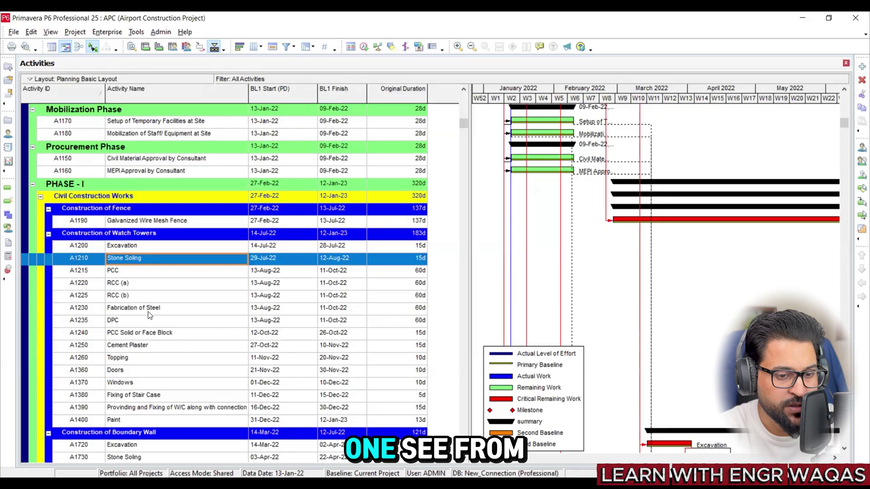
click(153, 245)
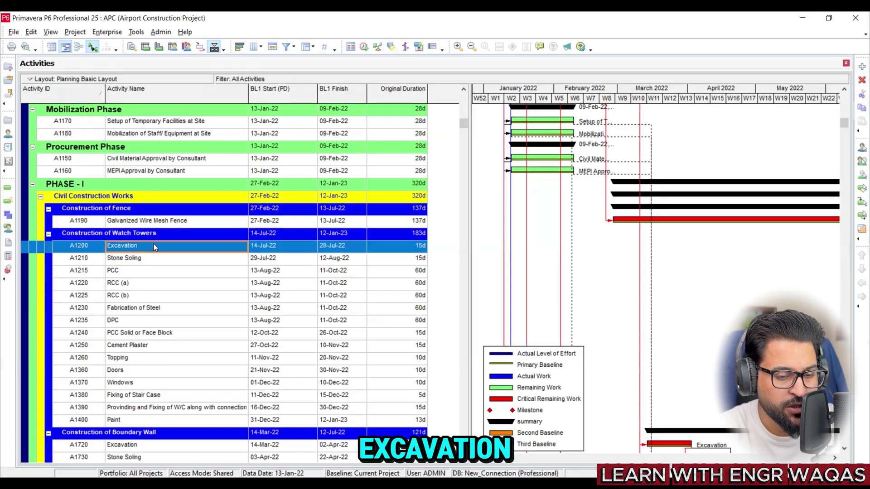
click(153, 420)
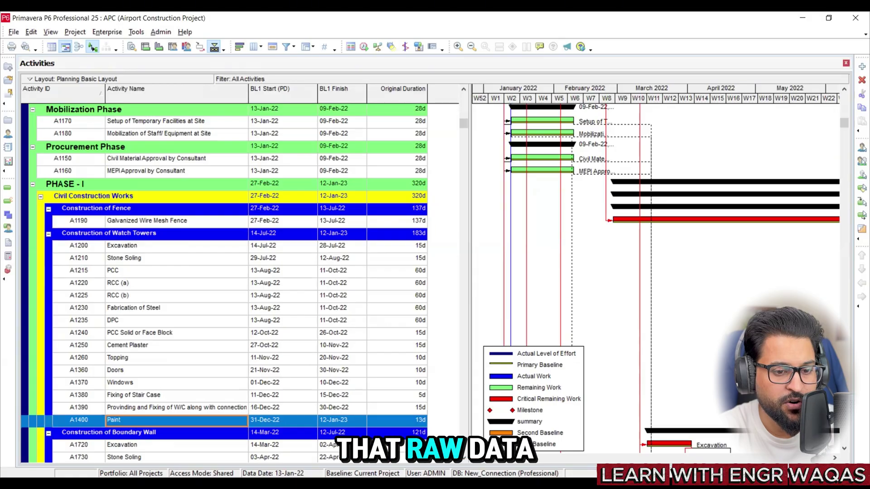
mouse_move(165, 269)
mouse_down()
mouse_move(188, 292)
mouse_move(225, 287)
mouse_move(236, 261)
mouse_move(251, 257)
mouse_move(352, 272)
mouse_up()
mouse_move(352, 272)
mouse_down()
mouse_move(340, 284)
mouse_move(353, 272)
mouse_move(367, 290)
mouse_up()
drag(361, 253, 392, 289)
mouse_move(393, 277)
mouse_down()
mouse_move(401, 283)
mouse_move(418, 246)
mouse_up()
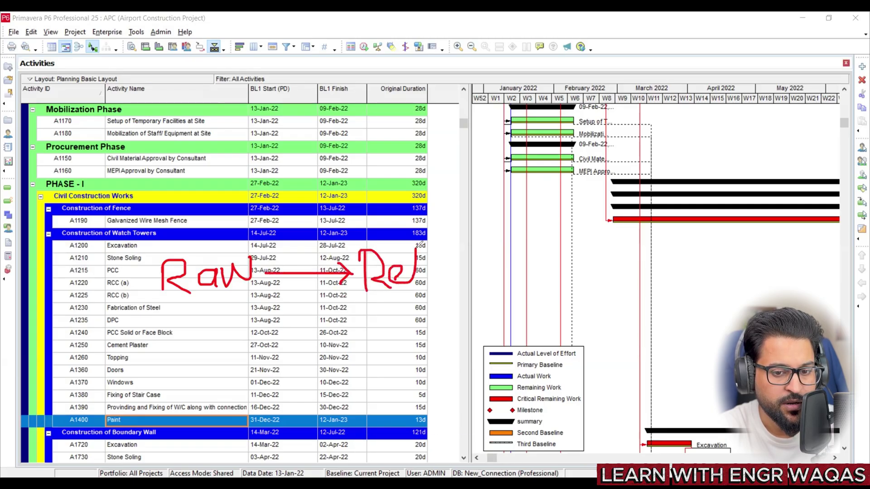
mouse_move(430, 288)
mouse_down()
mouse_move(443, 312)
mouse_move(437, 260)
mouse_move(456, 257)
mouse_move(472, 270)
mouse_up()
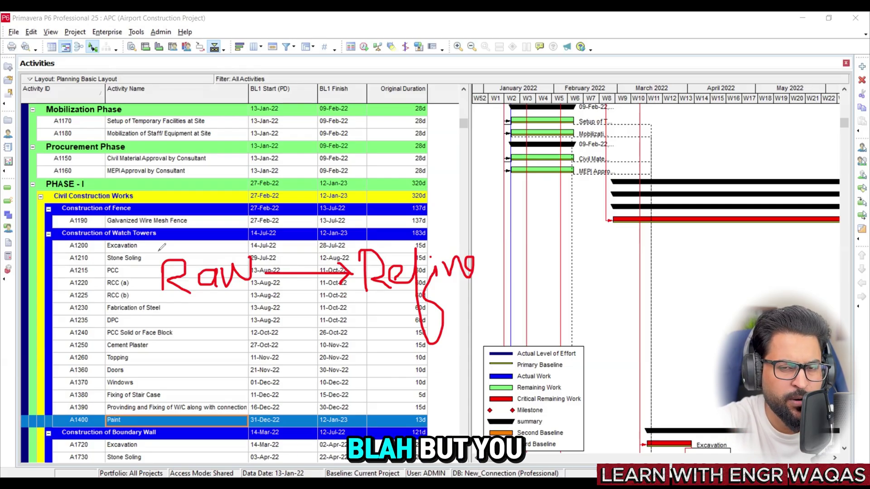
mouse_move(158, 251)
mouse_down()
mouse_move(148, 231)
mouse_move(102, 233)
mouse_move(123, 255)
mouse_move(157, 244)
mouse_move(154, 317)
mouse_move(169, 299)
mouse_up()
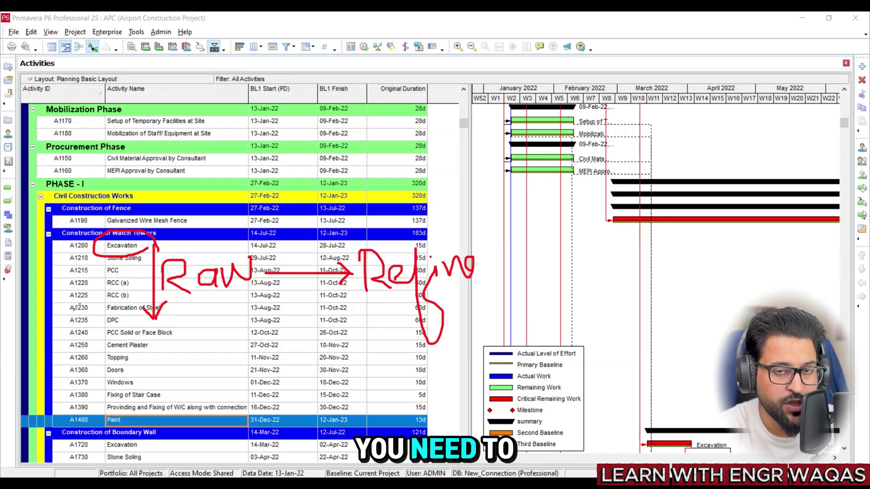
key(e)
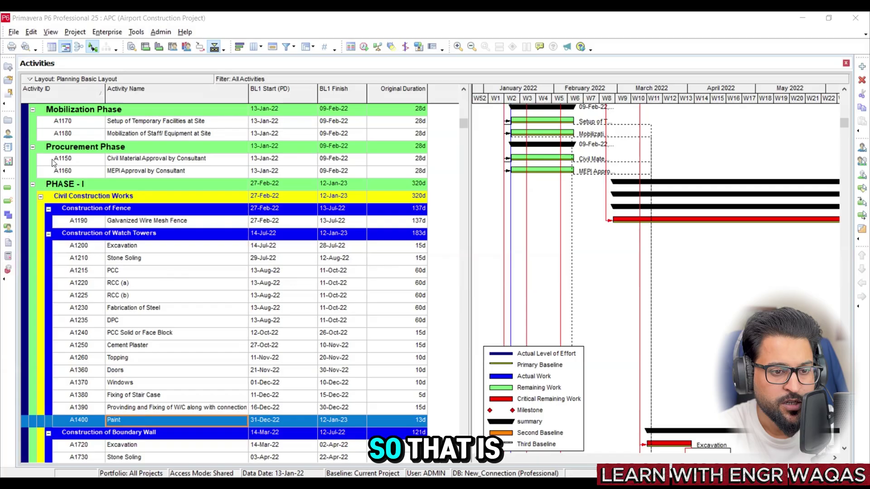
Step: Drag-select the Watch Tower BOQ area to capture it as a screenshot
mouse_move(210, 242)
mouse_down()
mouse_move(206, 390)
mouse_move(217, 368)
mouse_up()
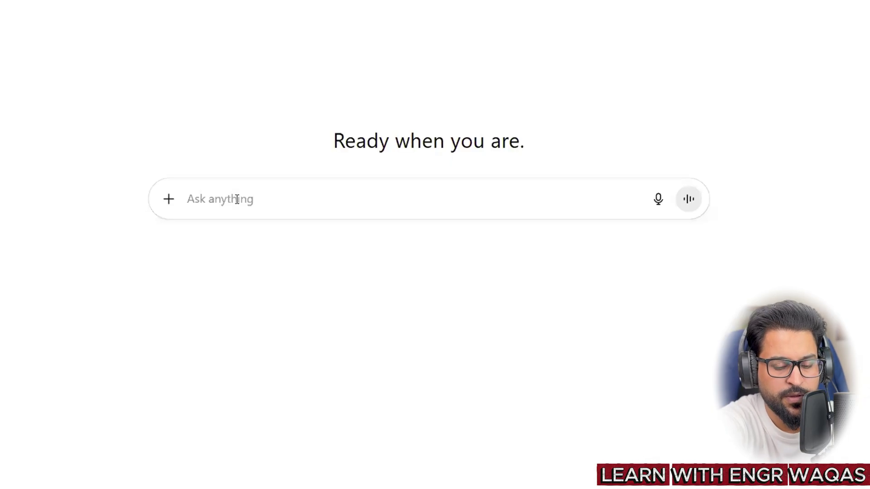
Step: Paste the BOQ screenshots and type the project-manager prompt converting the BOQ into WBS and detailed activities
key(ctrl+v)
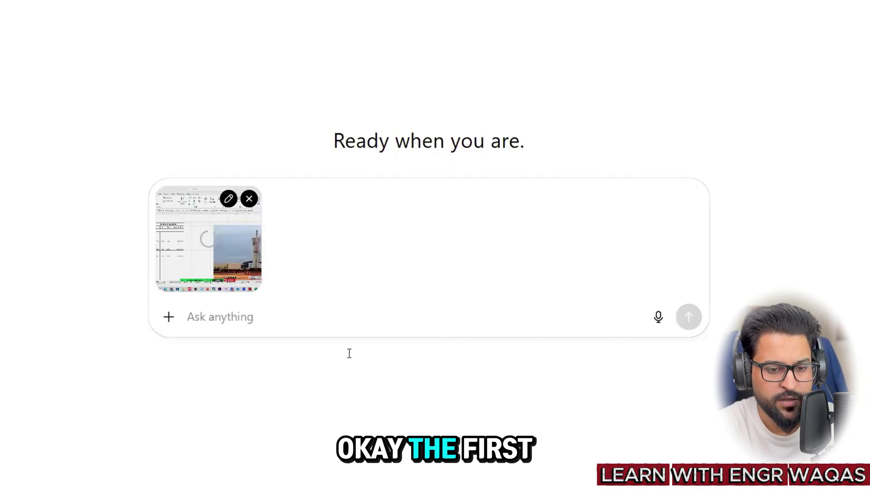
key(ctrl+v)
key(ctrl+v)
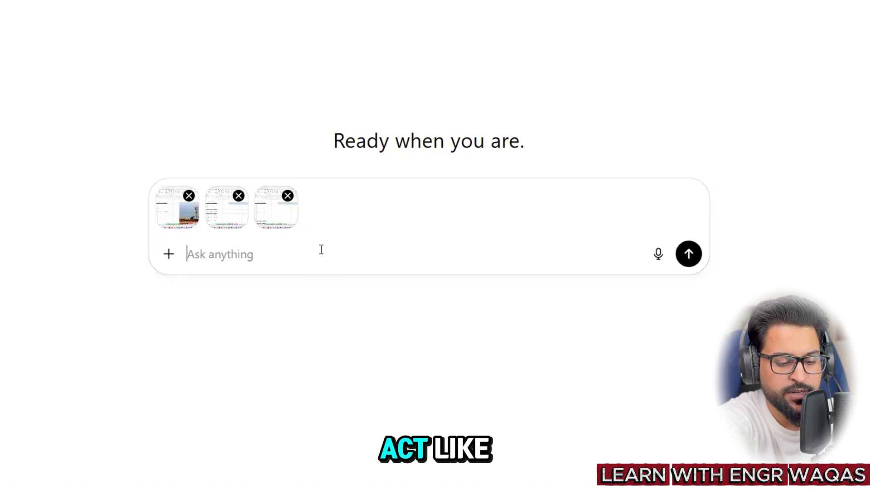
text(Act a)
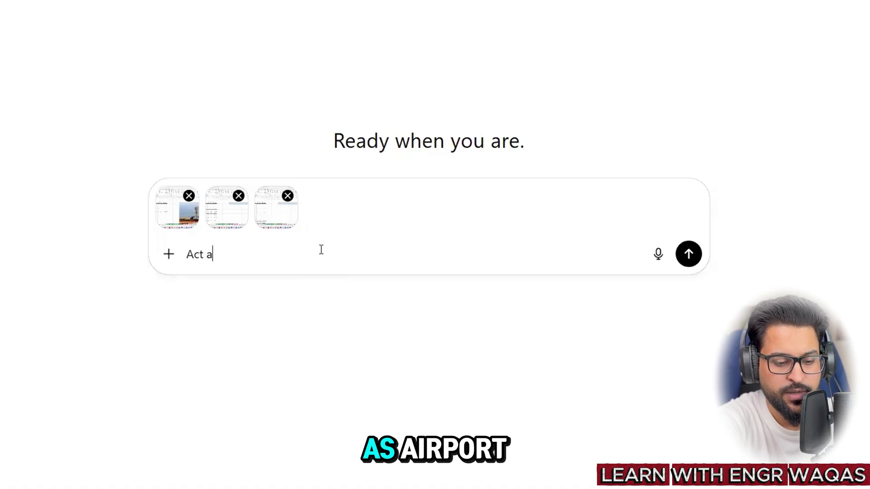
text(s Ai)
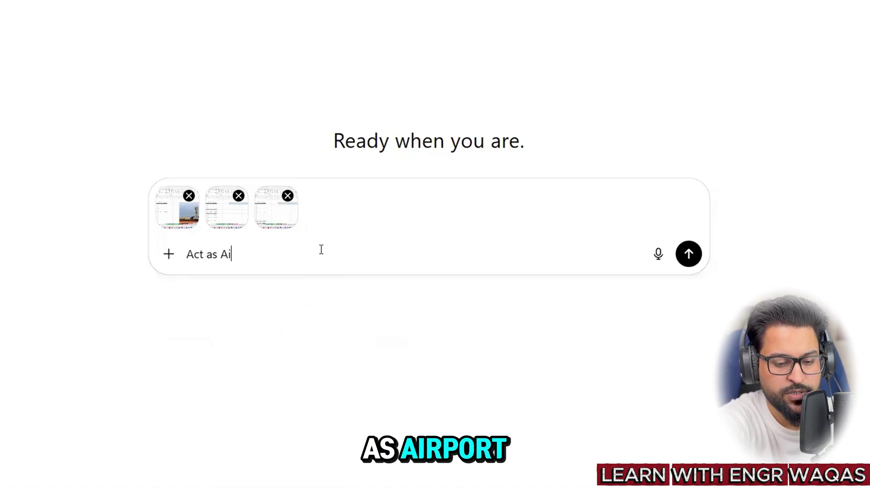
text(rport Co)
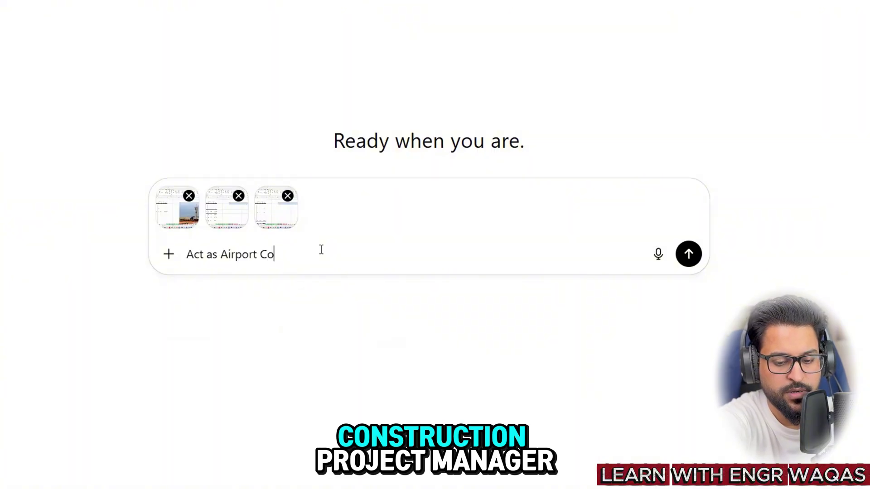
text(nstruction Project m)
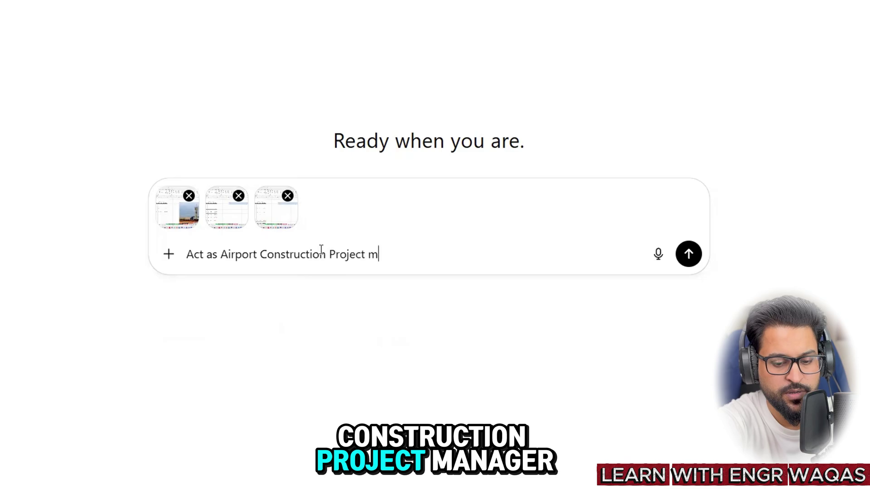
text(anager and)
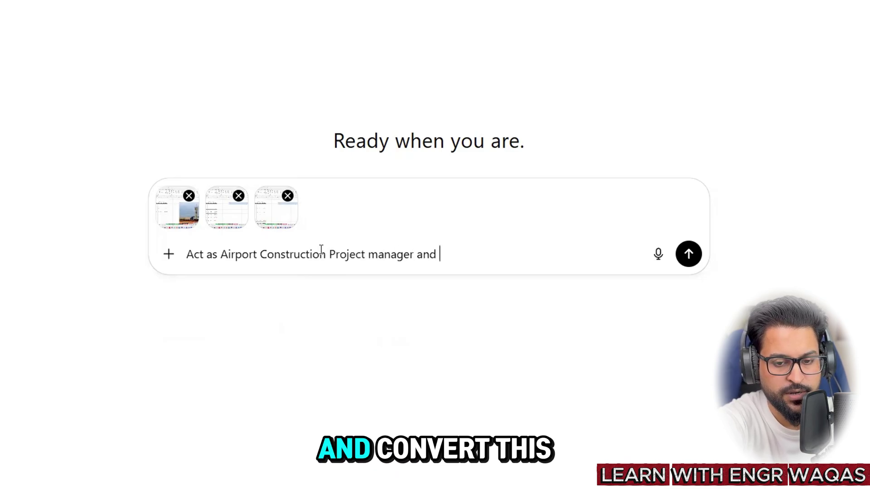
text( Convert )
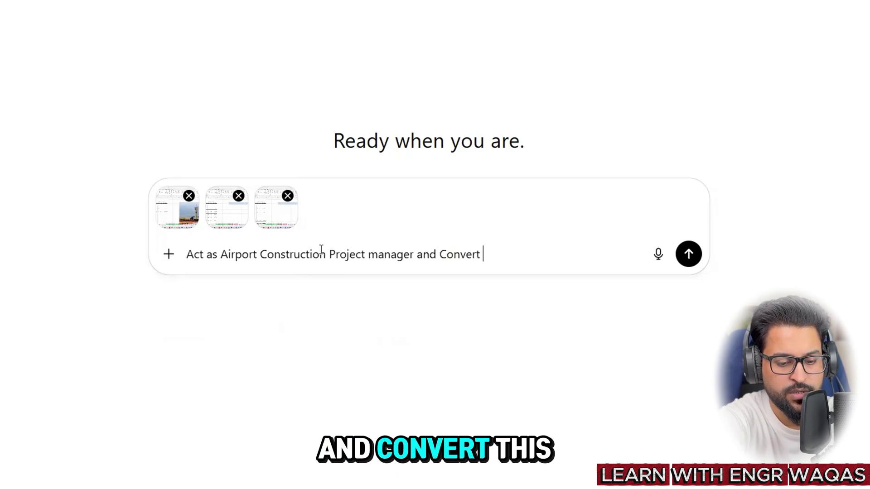
text(this BOQ)
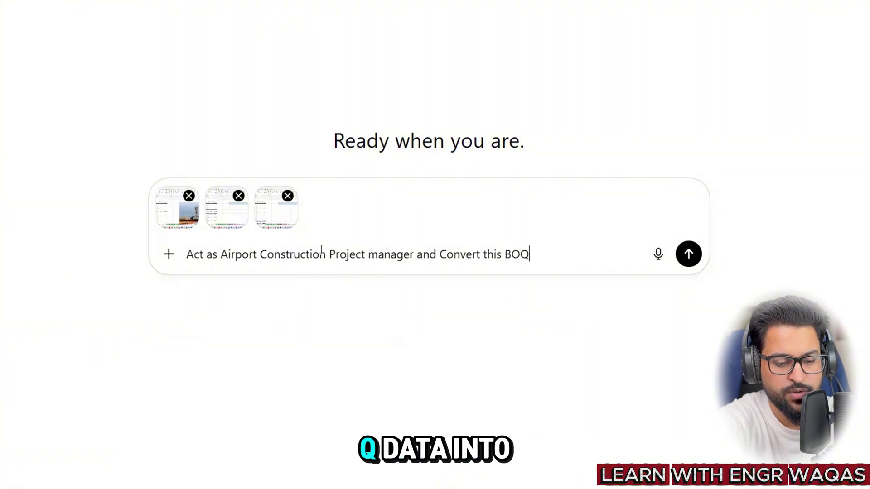
text( data into)
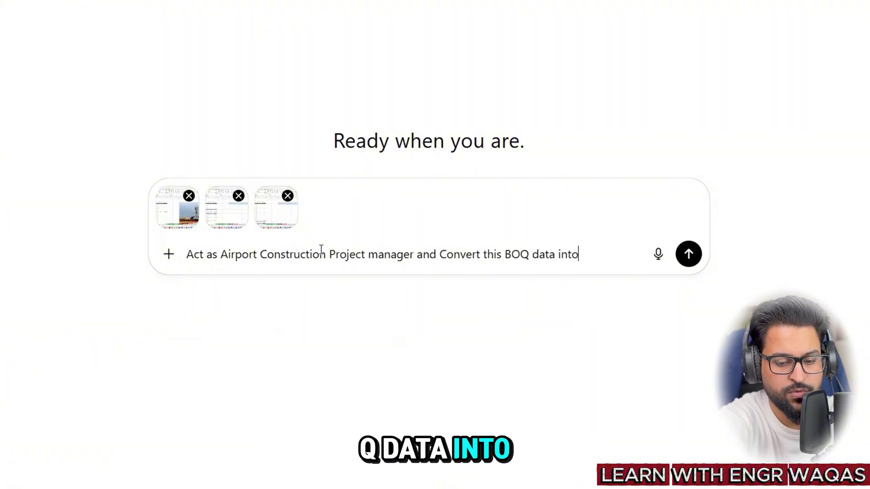
text( schedulin)
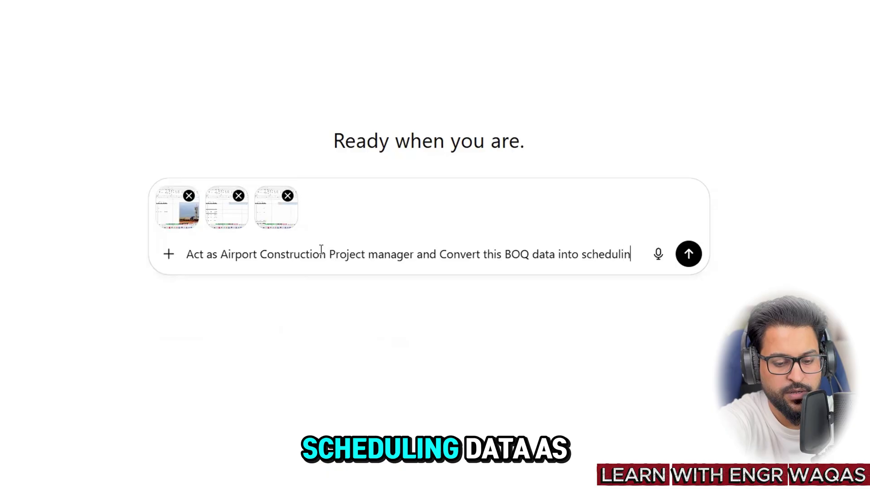
text(g data as)
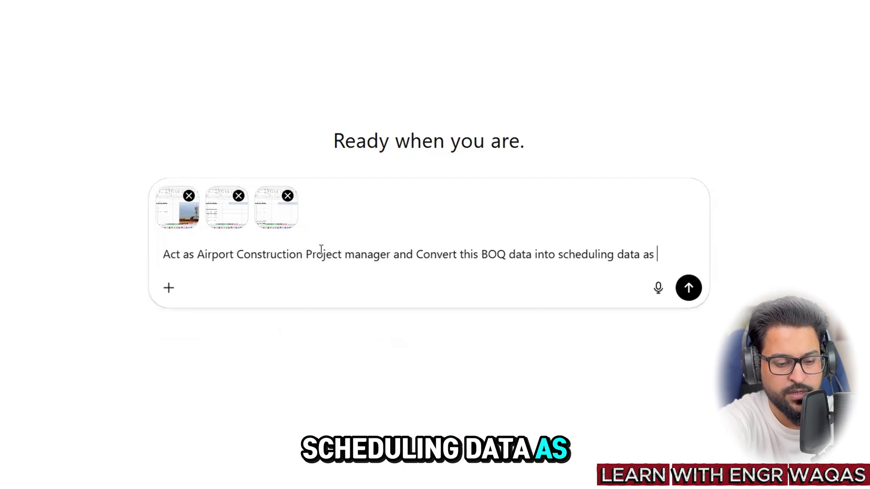
text( WBS and)
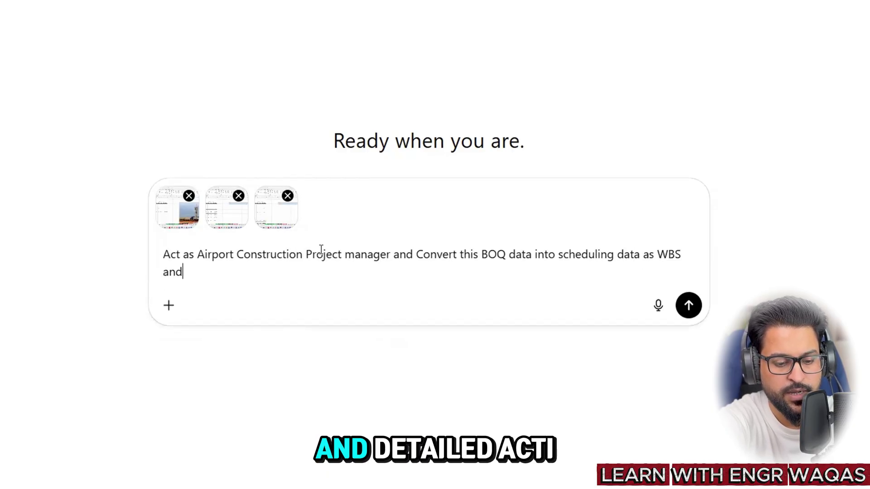
text( detailed a)
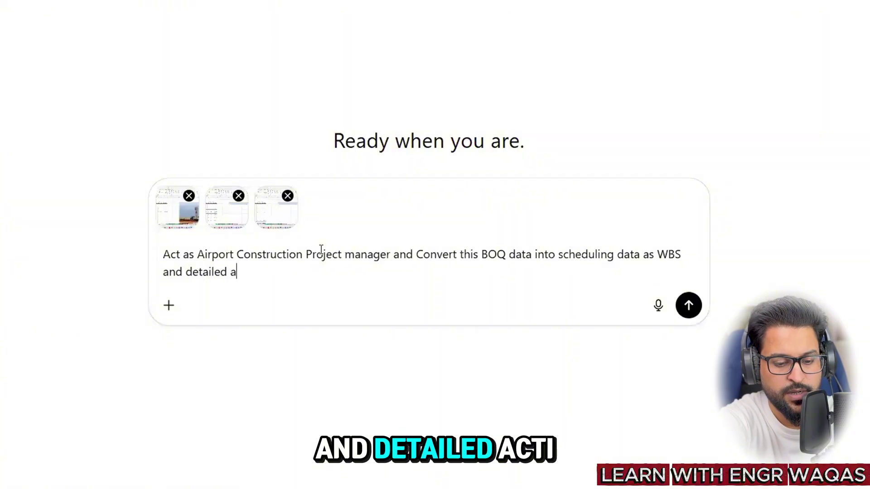
text(ctiv)
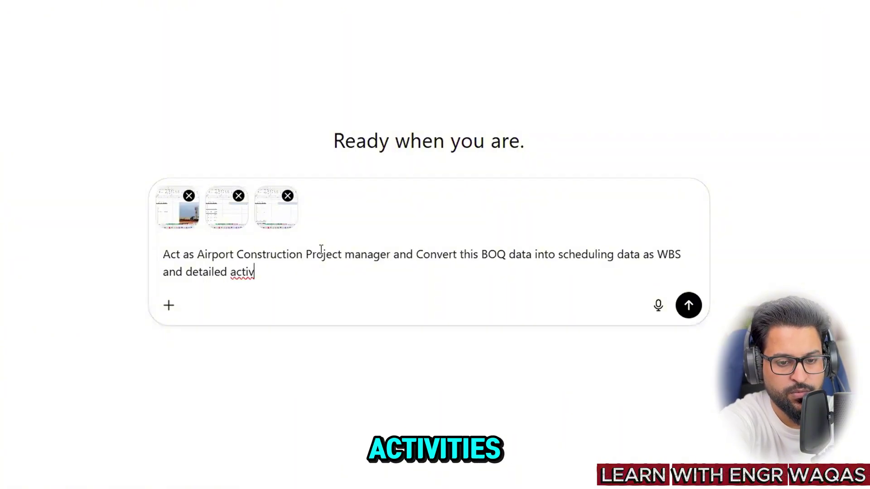
text(ti)
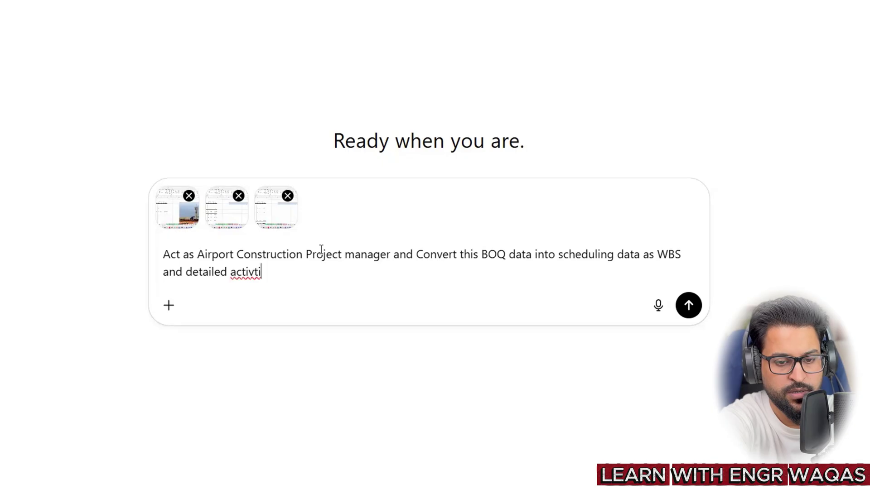
text(es as )
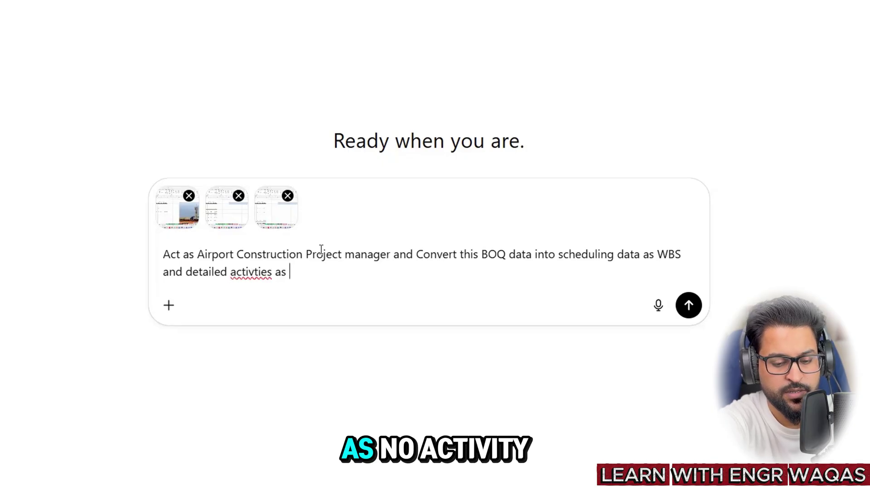
text(No activ)
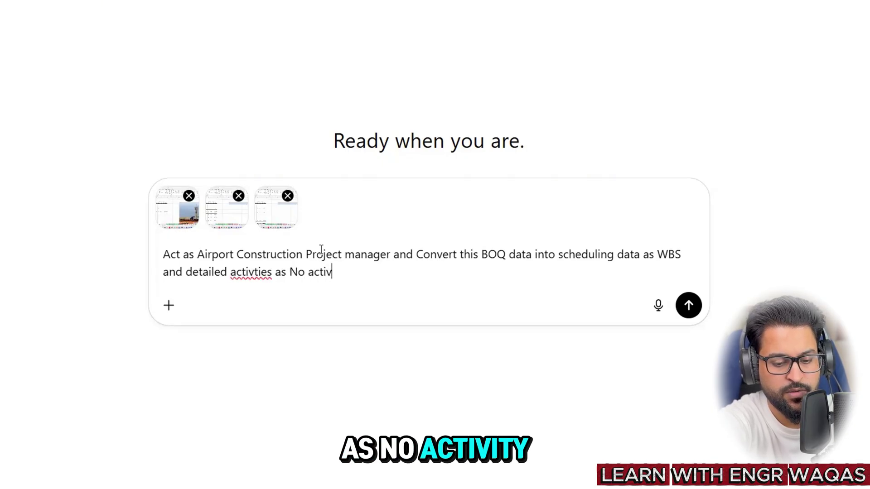
text(ties sho)
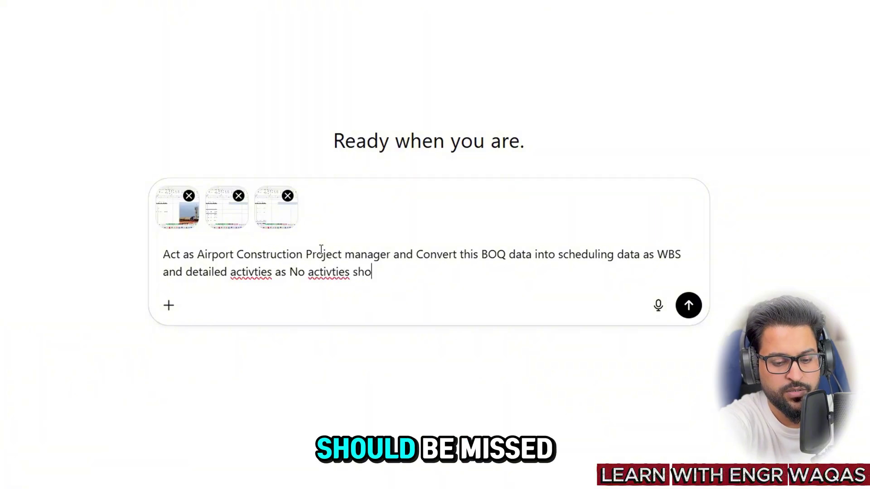
text(uld be mis)
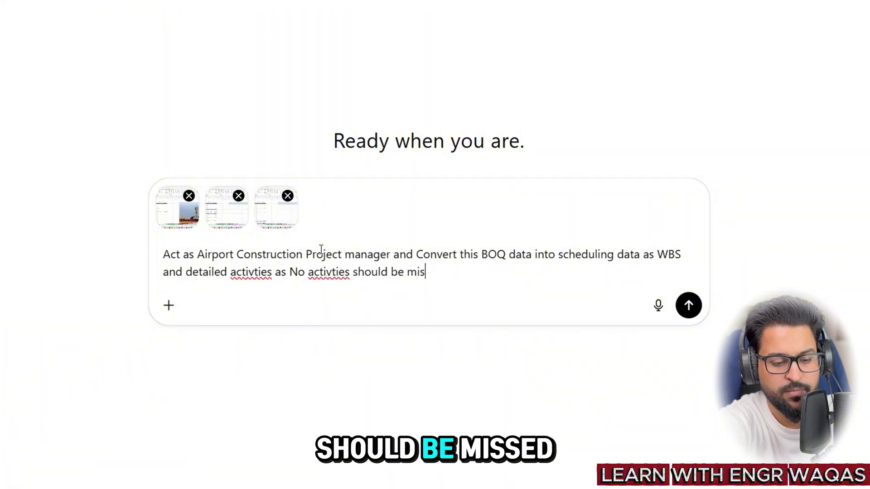
text(sed out an)
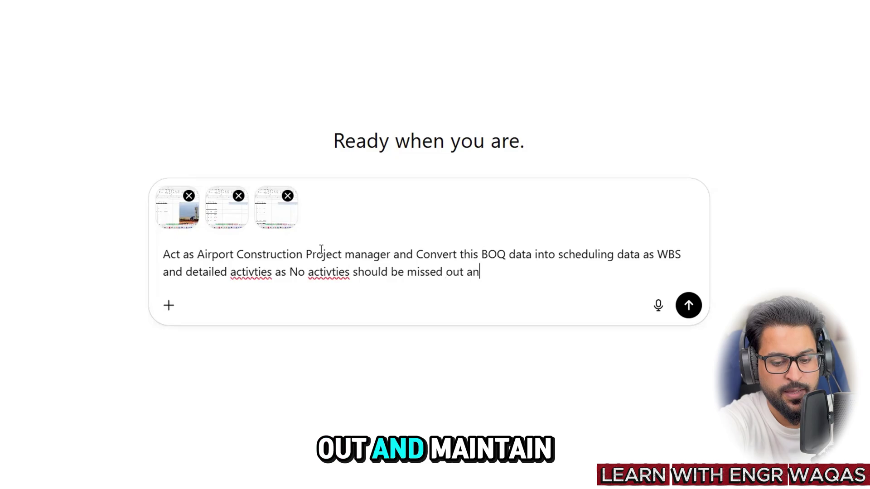
text(d maintain)
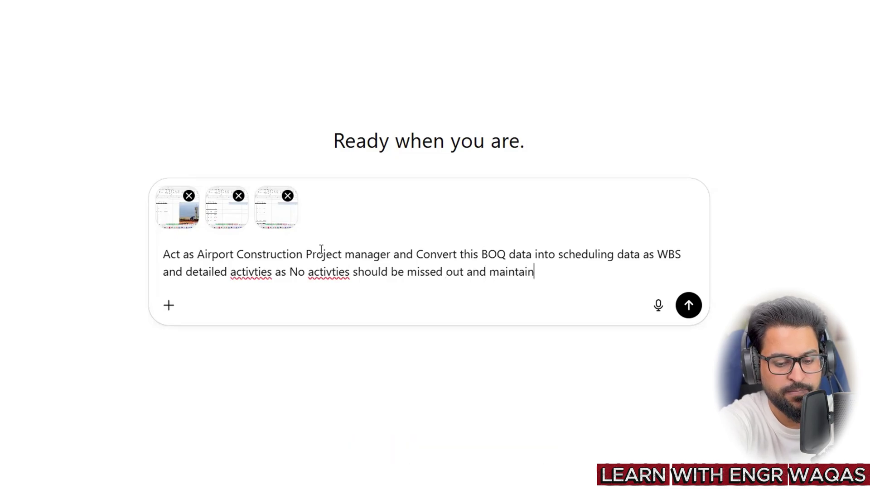
text( sequ)
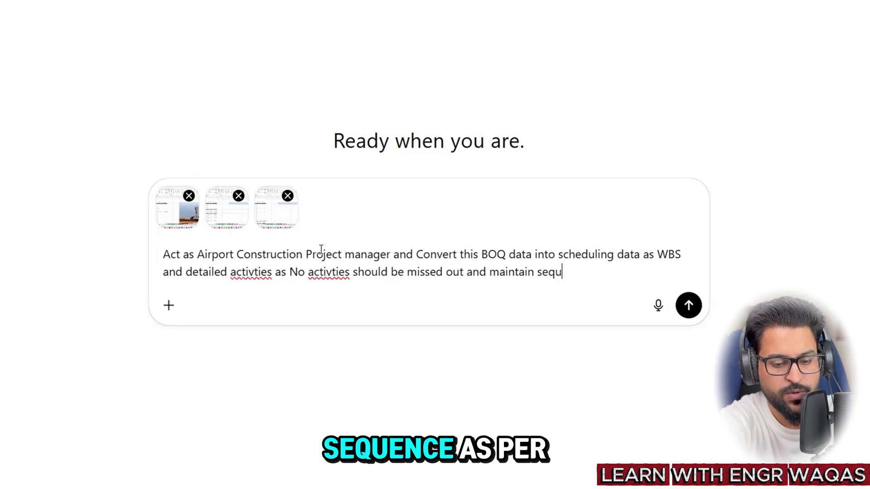
text(ence as per)
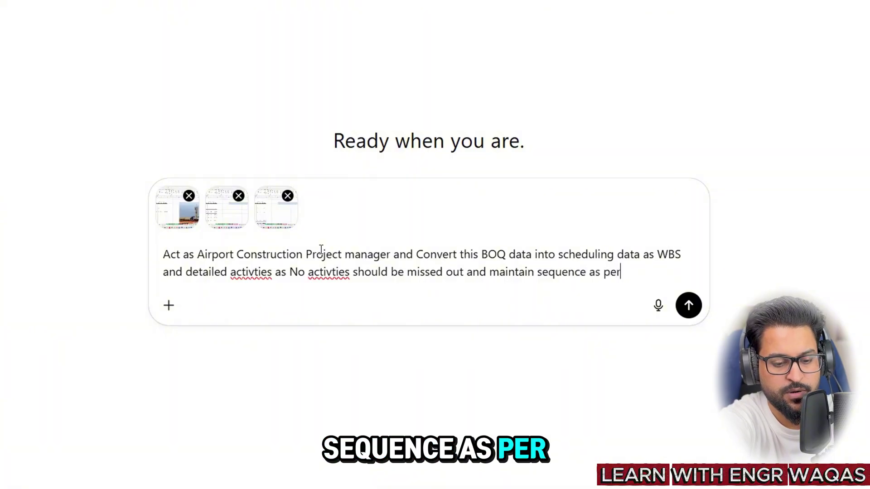
text( real co)
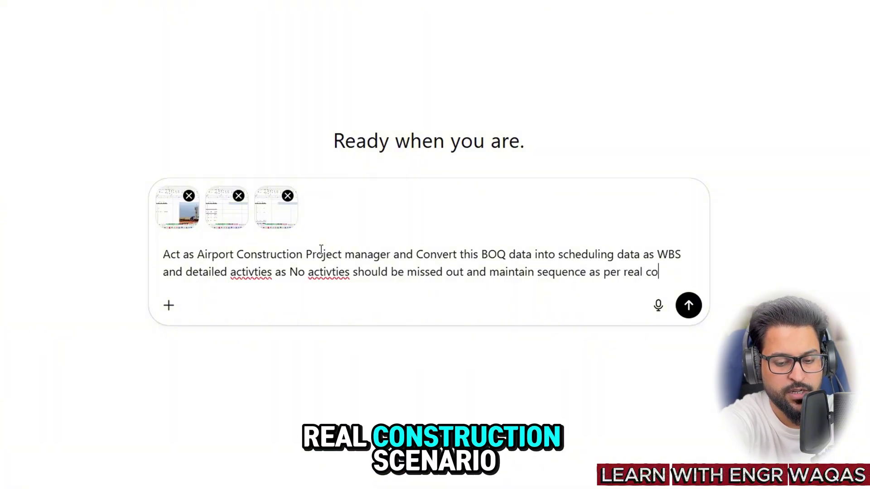
text(nstruction s)
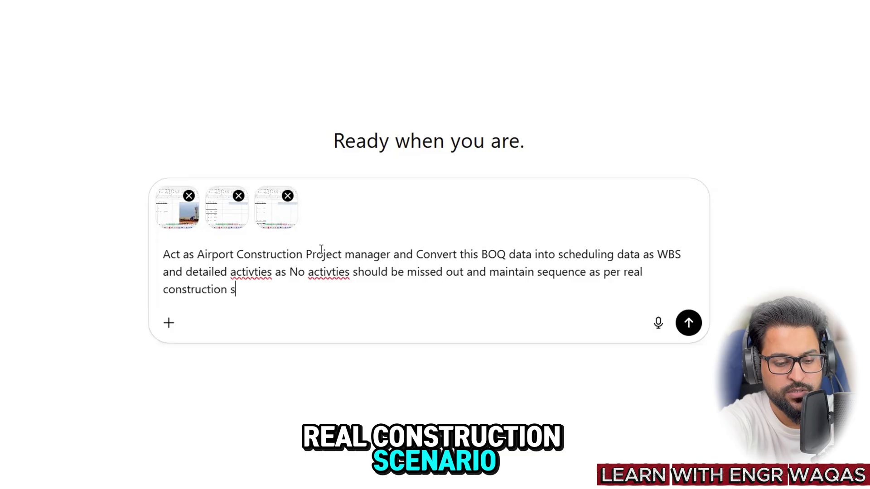
text(cenarion)
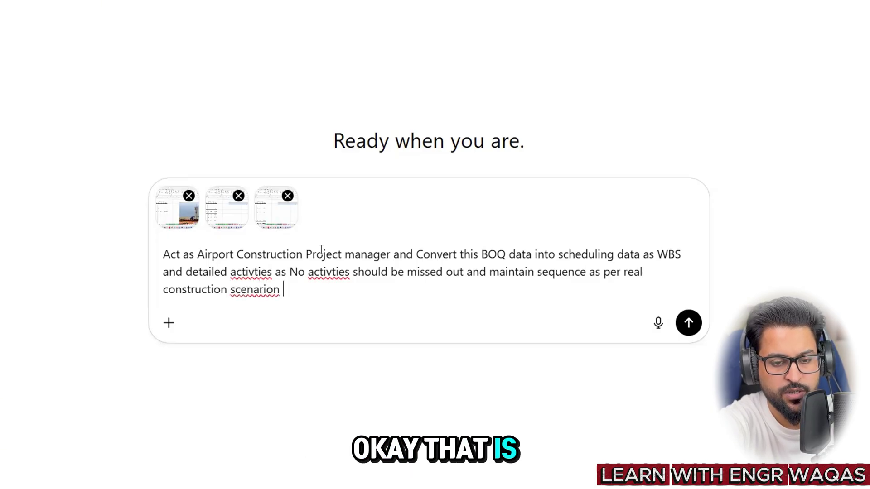
Step: Correct both 'activties' to 'activities' and 'scenarion' to 'scenario', then send the prompt
right_click(262, 271)
click(290, 1)
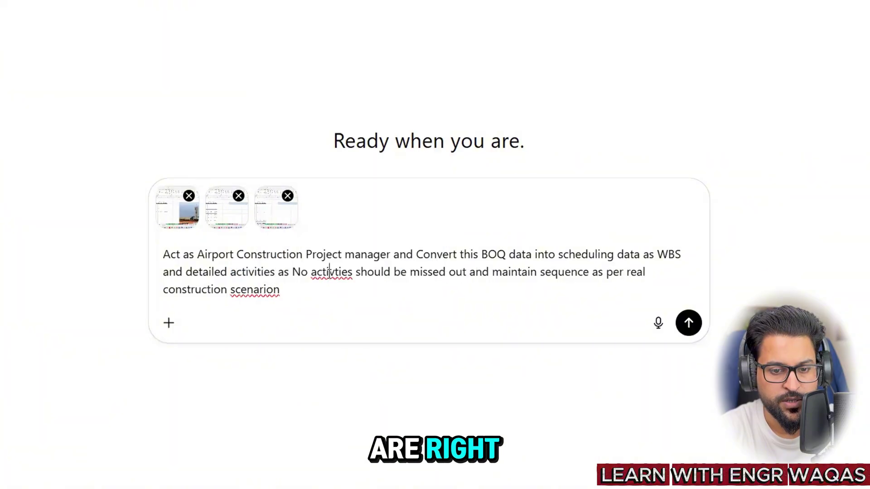
right_click(330, 271)
click(362, 1)
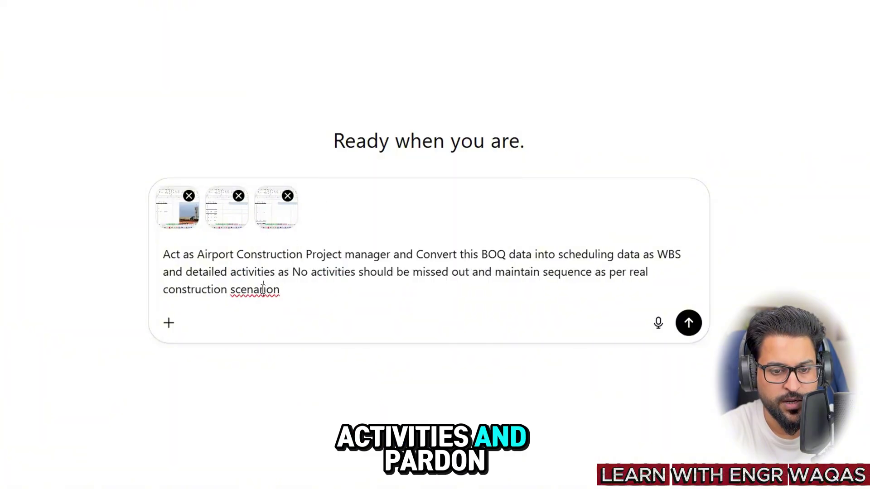
right_click(263, 289)
click(335, 1)
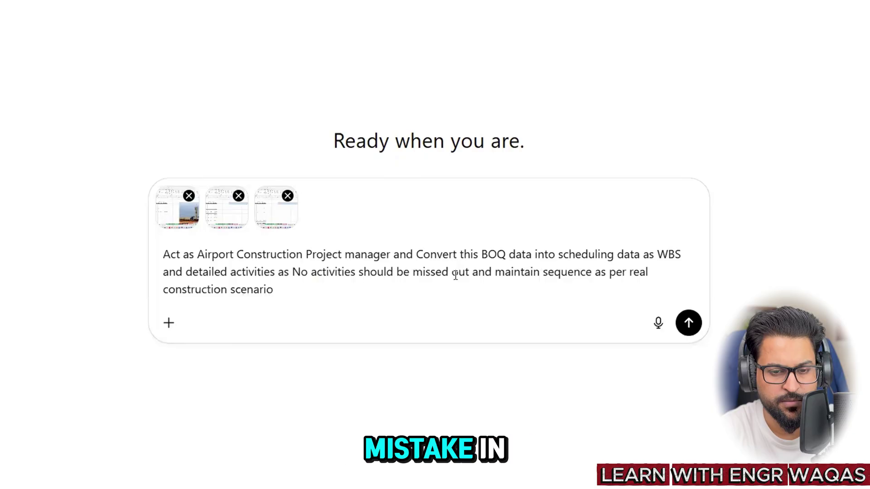
click(688, 322)
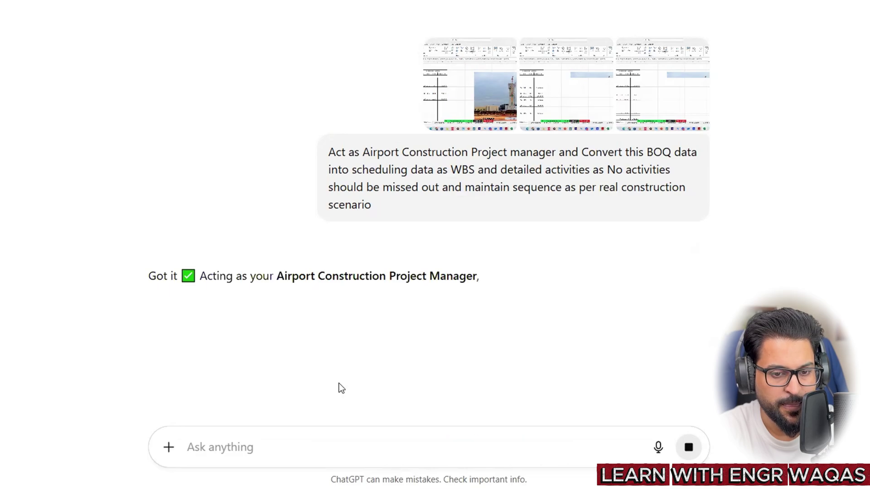
Step: Highlight the Level 2 Substructure Works and Level 1 Watch Tower Construction headings in the reply
scroll(522, 227, down, 8)
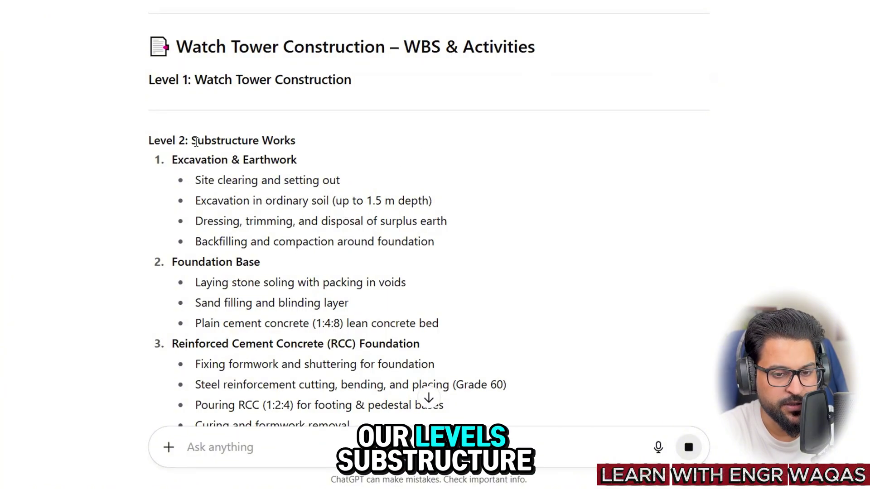
drag(196, 142, 321, 144)
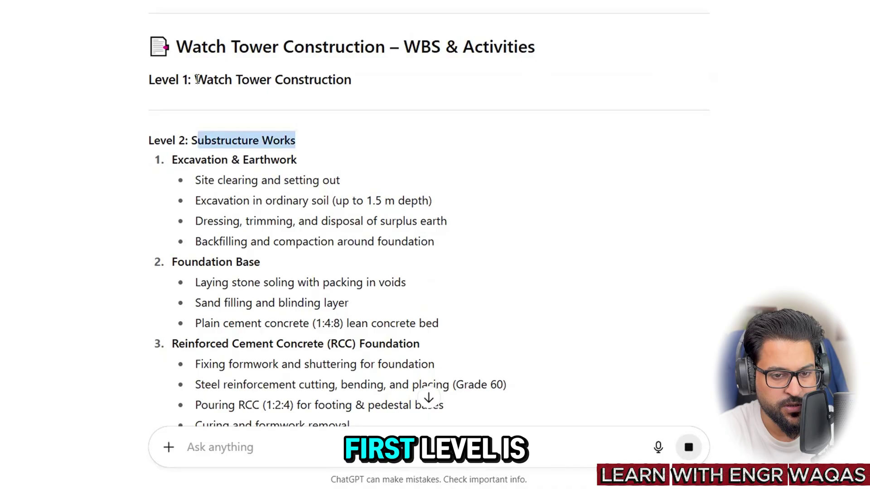
click(198, 79)
drag(229, 77, 368, 80)
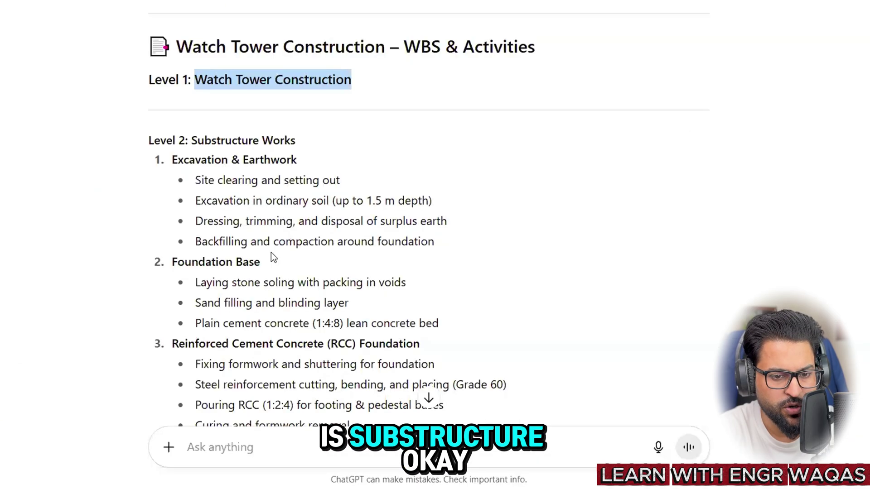
Step: Highlight each Level 2 heading from Superstructure Works through Services & Ancillaries
scroll(204, 327, down, 5)
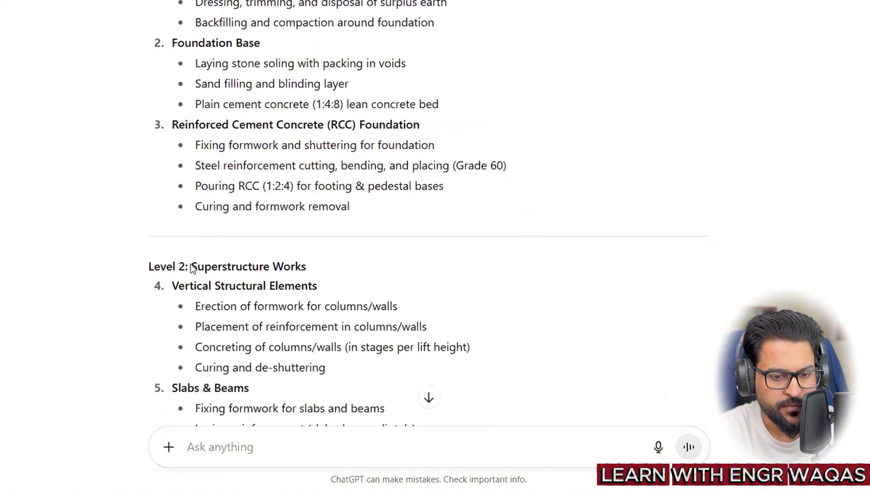
drag(190, 266, 331, 268)
scroll(330, 268, down, 8)
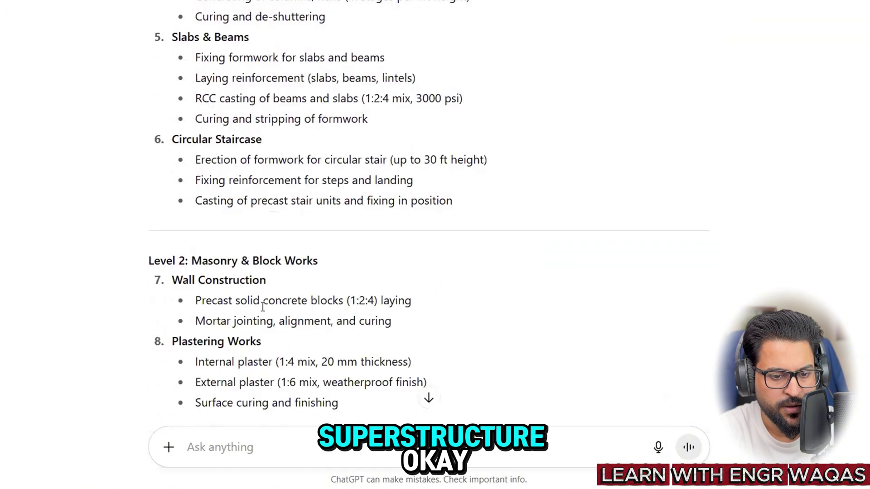
scroll(207, 305, down, 3)
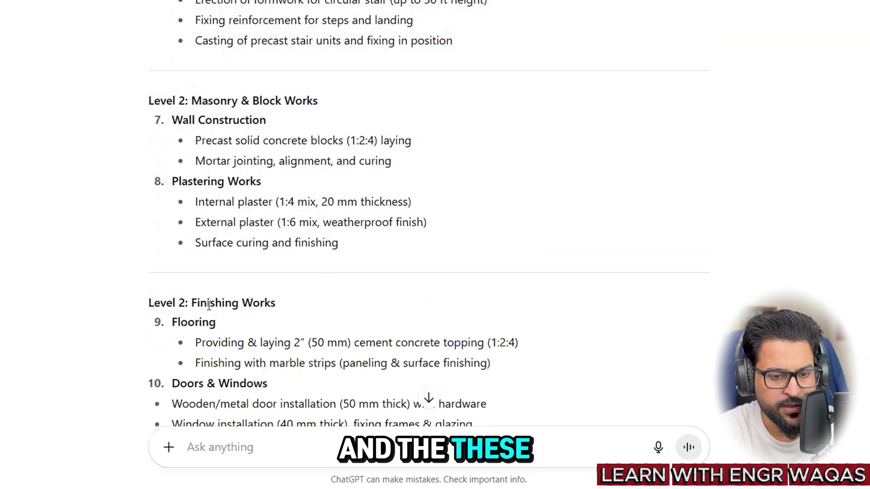
scroll(209, 263, up, 3)
drag(190, 246, 318, 247)
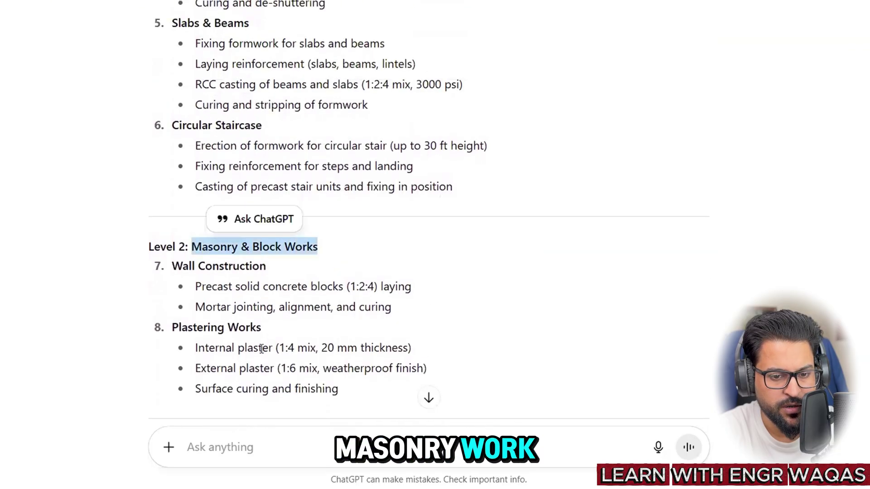
scroll(261, 349, down, 5)
scroll(262, 349, down, 2)
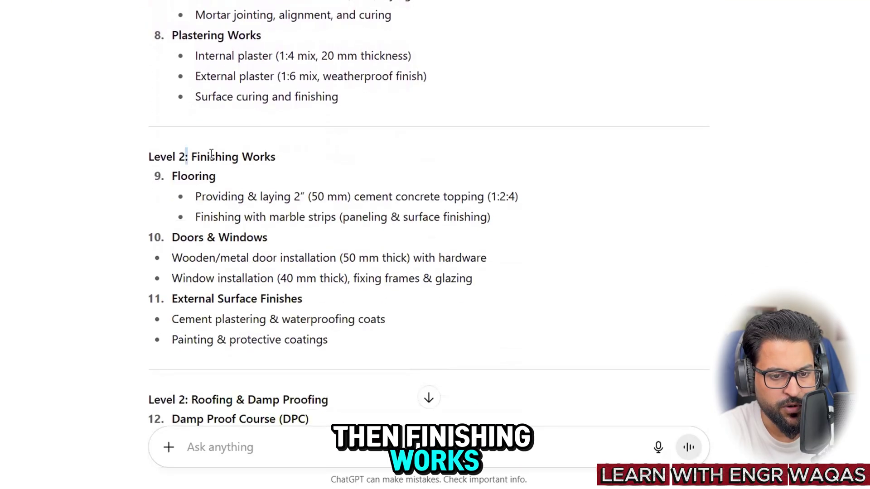
drag(186, 156, 290, 159)
scroll(268, 354, down, 3)
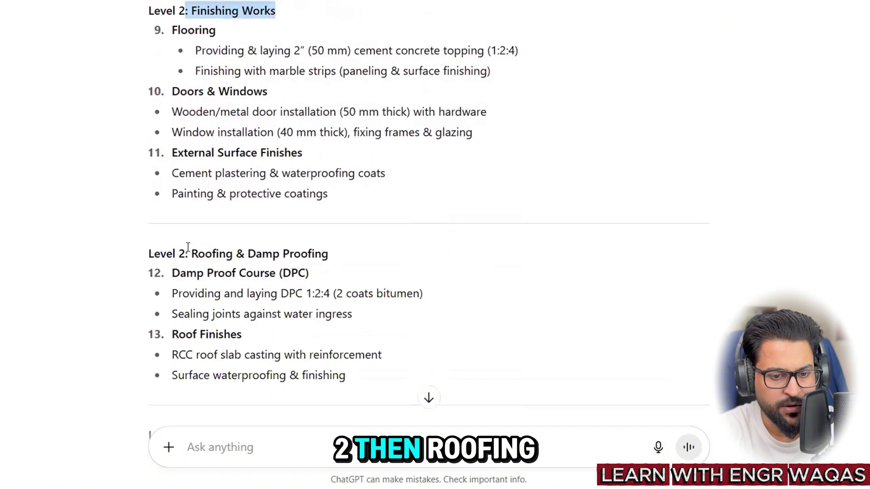
drag(188, 252, 321, 283)
Step: Go back up and select the four Excavation & Earthwork activities
scroll(322, 281, down, 5)
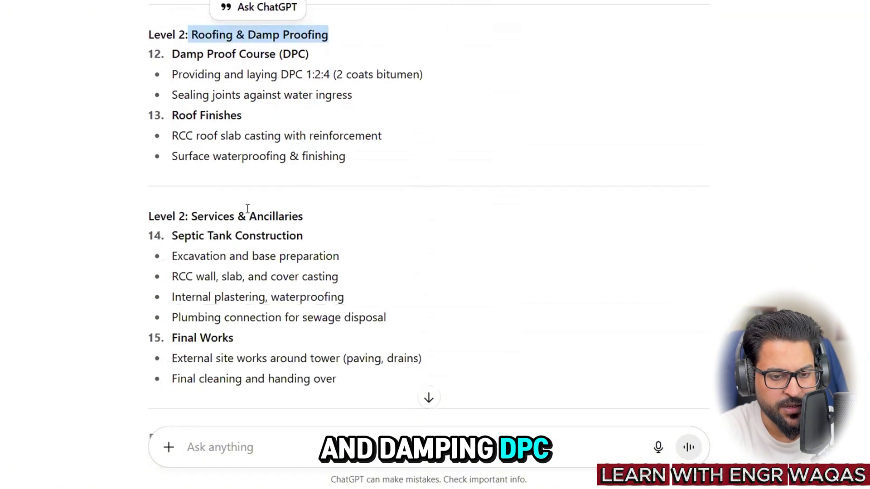
scroll(329, 311, down, 5)
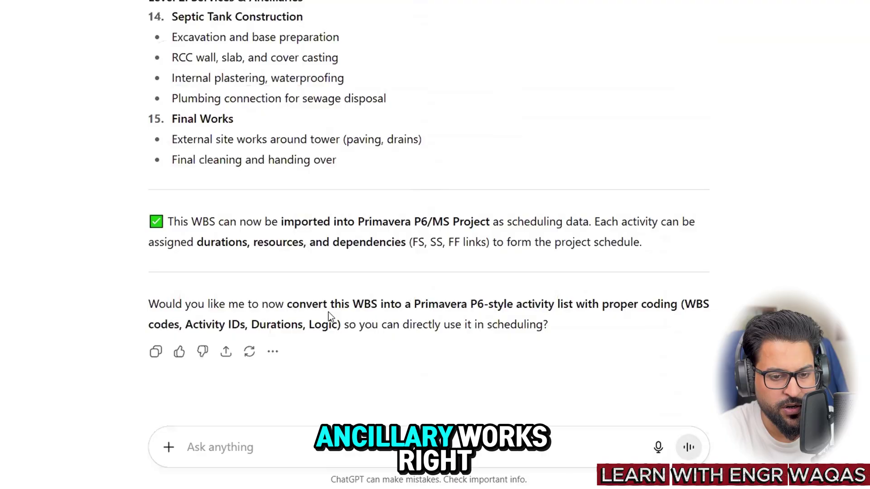
scroll(330, 311, up, 11)
scroll(330, 311, up, 20)
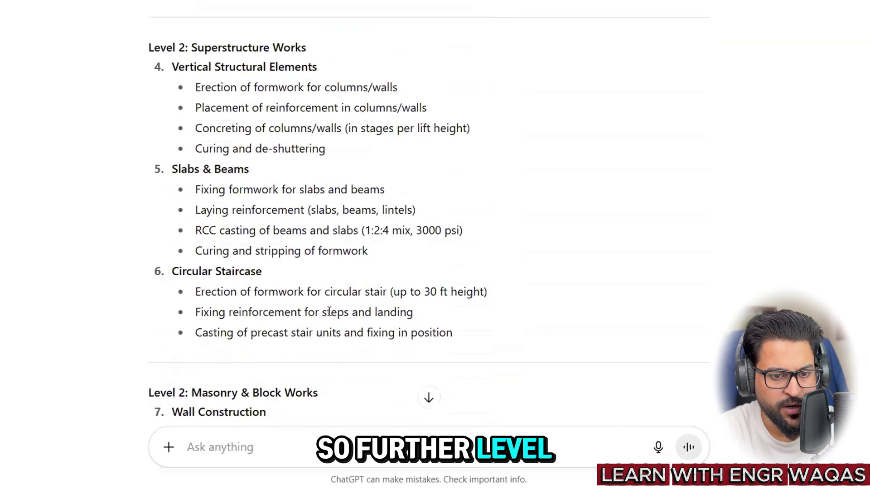
scroll(329, 311, down, 2)
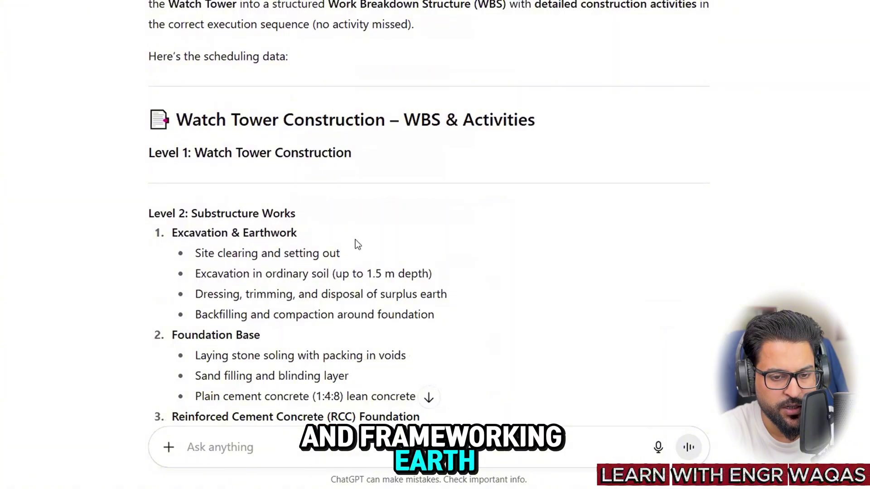
scroll(355, 245, down, 3)
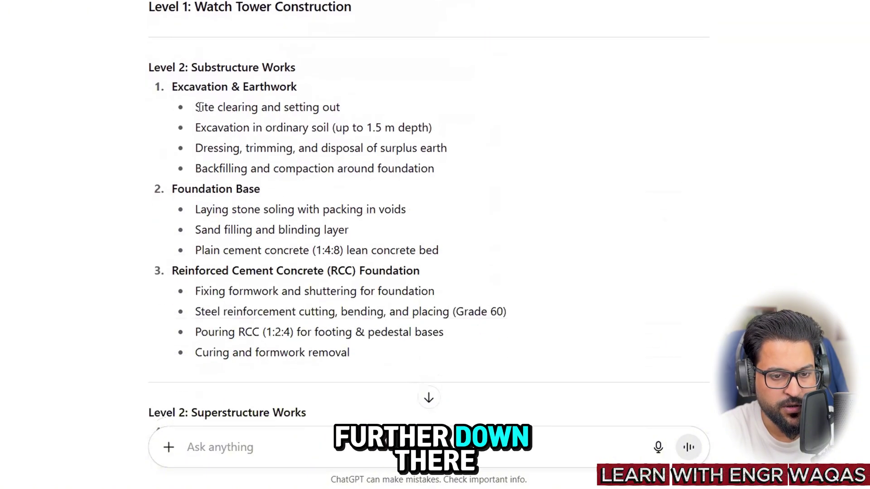
drag(199, 107, 447, 170)
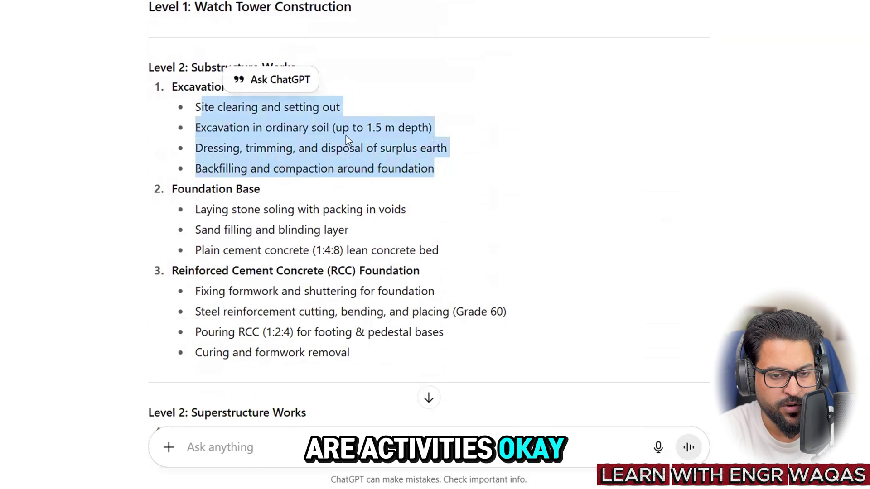
Step: Highlight the stone soling, sand filling and blinding, and 1:4:8 PCC bed lines under Foundation Base
drag(195, 213, 358, 243)
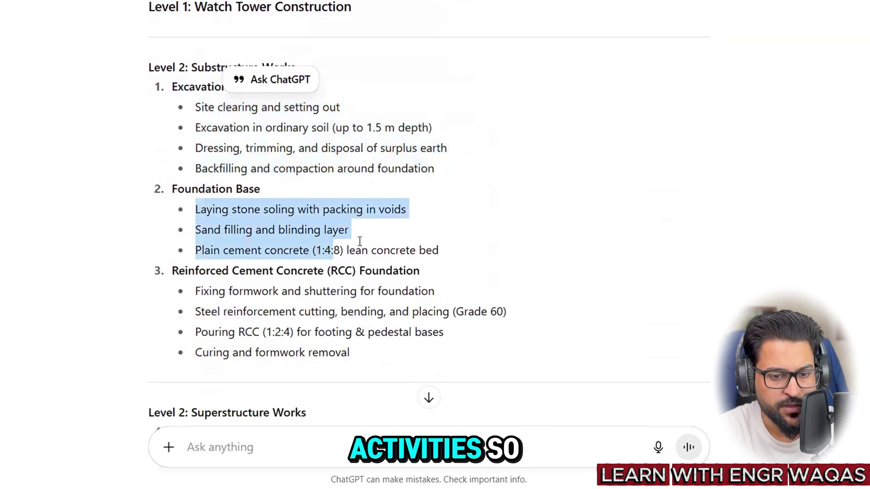